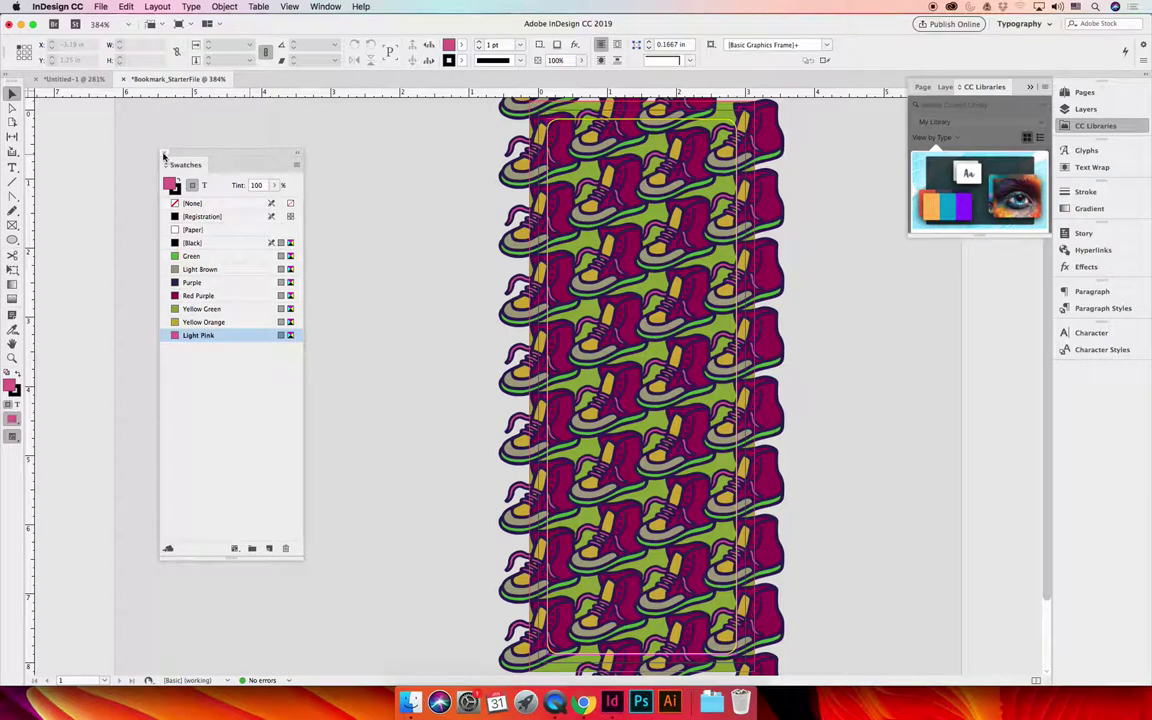
Step: Close Swatches and open a taller, repositioned Separations Preview panel from Window > Output
left_click(164, 153)
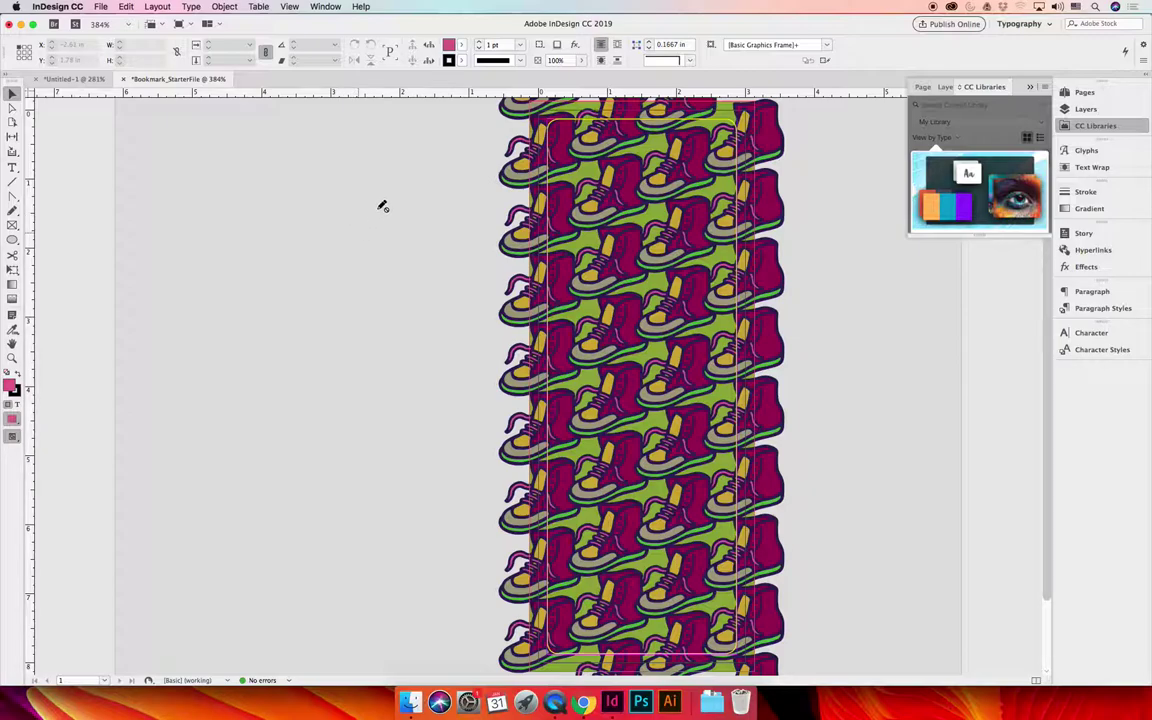
left_click(324, 7)
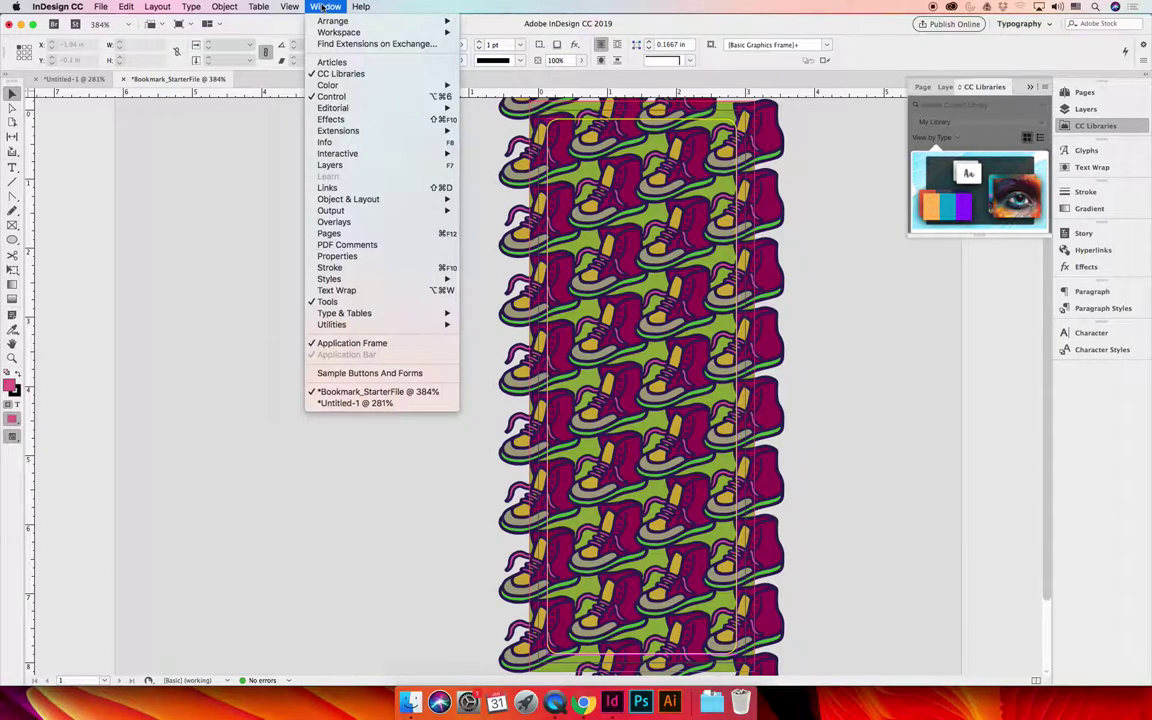
mouse_move(350, 210)
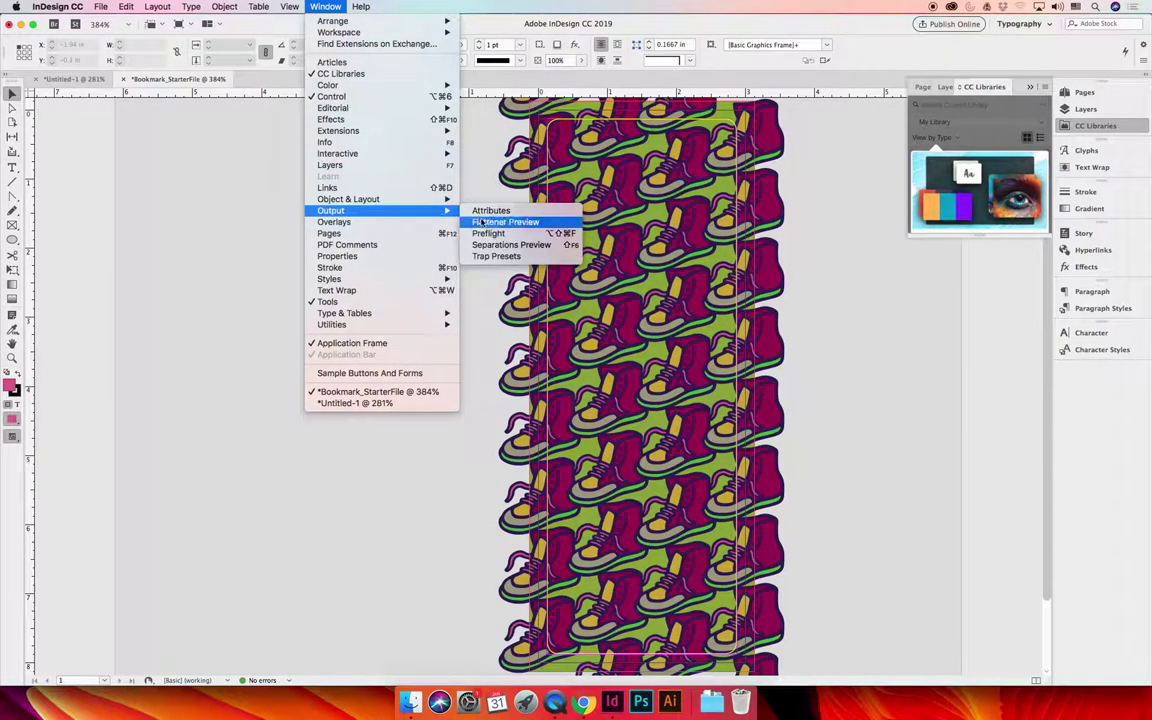
left_click(510, 244)
left_click_drag(446, 251, 441, 244)
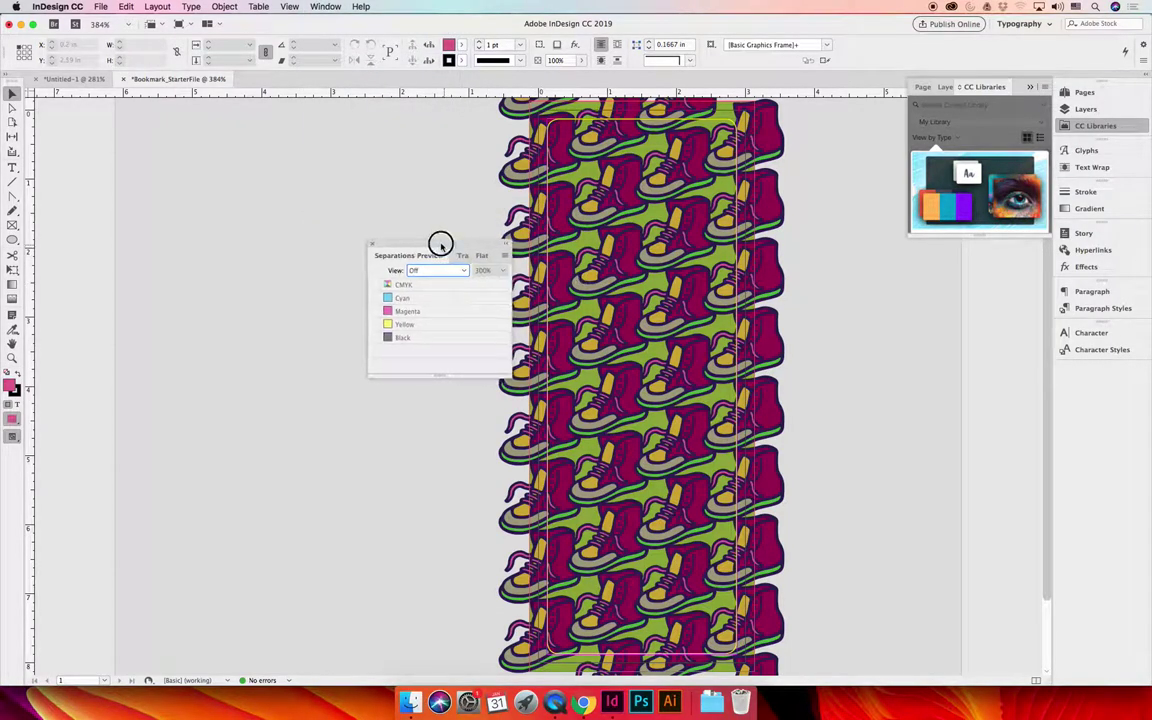
left_click_drag(440, 376, 440, 428)
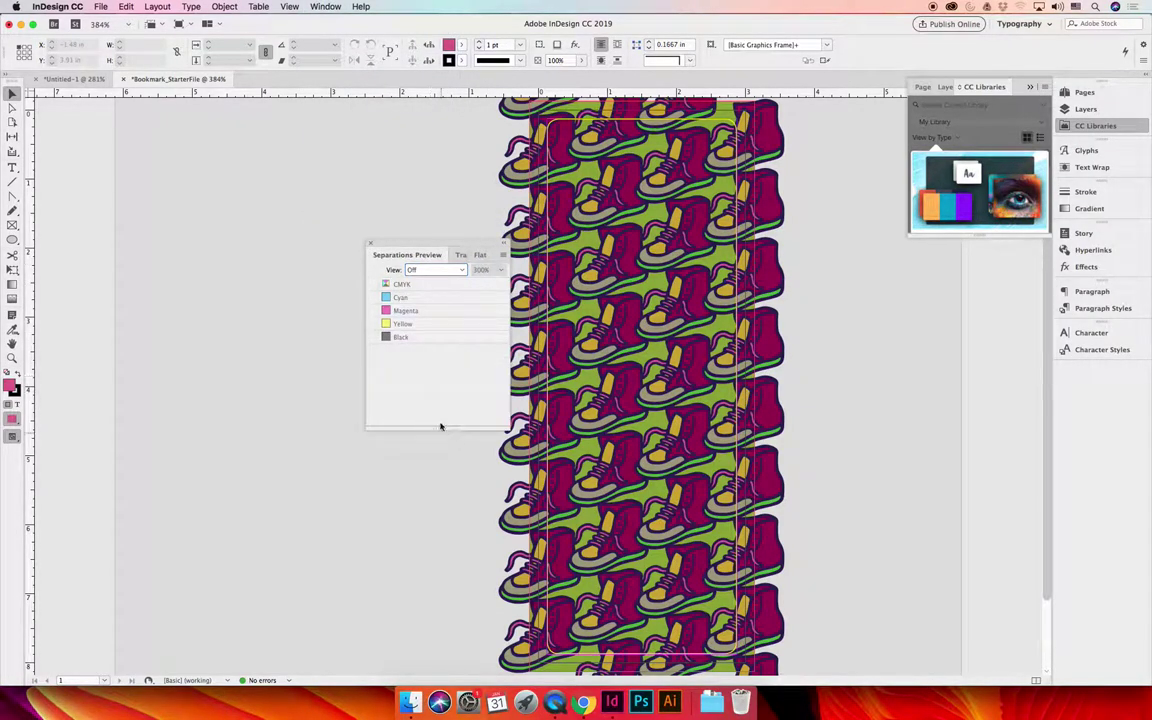
Step: Set the preview View to Separations, check the Yellow and Cyan plates, then show all plates
left_click(418, 268)
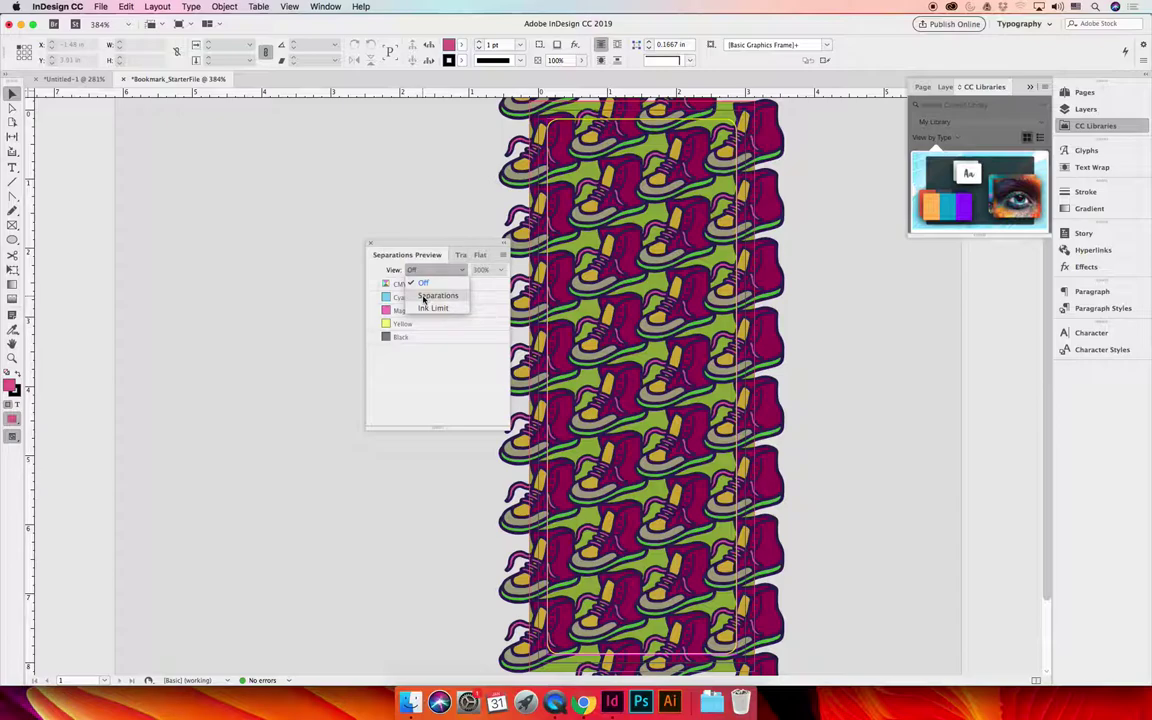
left_click(424, 297)
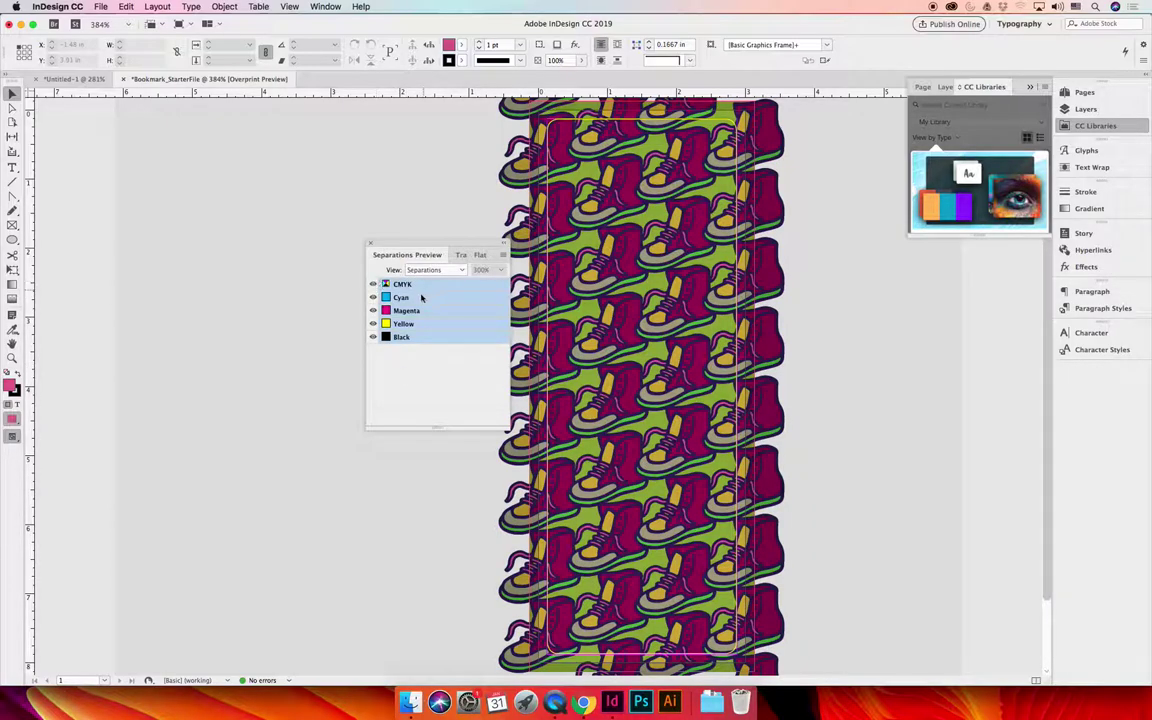
left_click(373, 323)
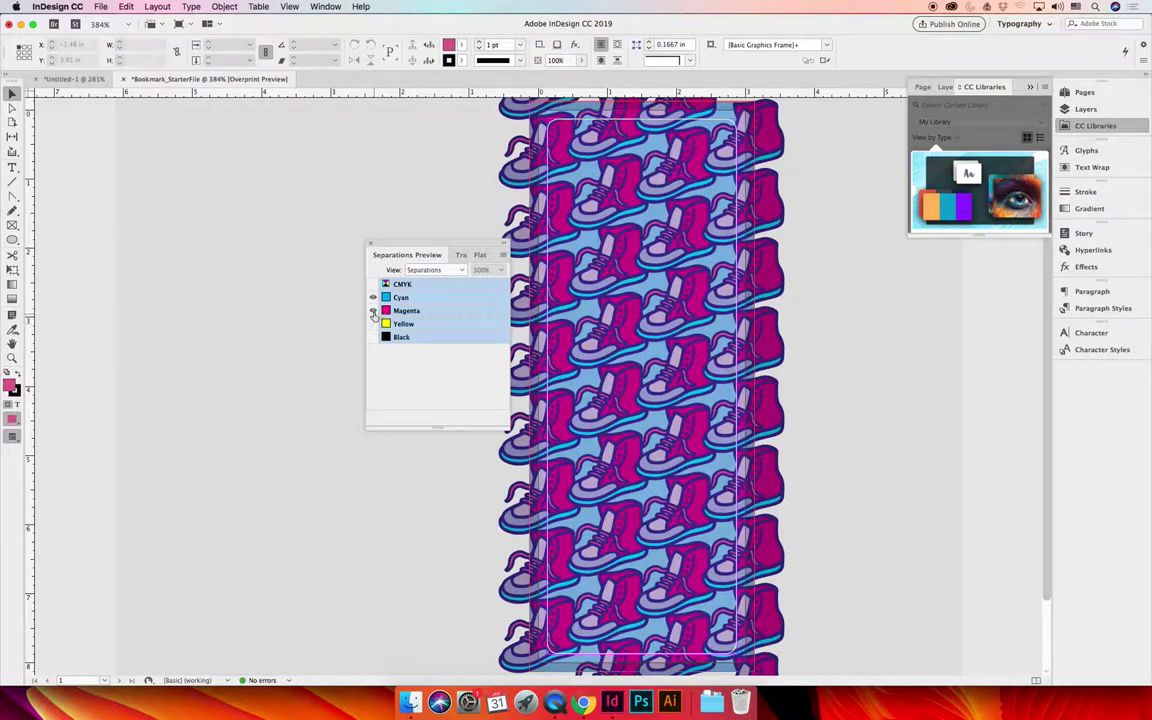
left_click(401, 297)
left_click(373, 284)
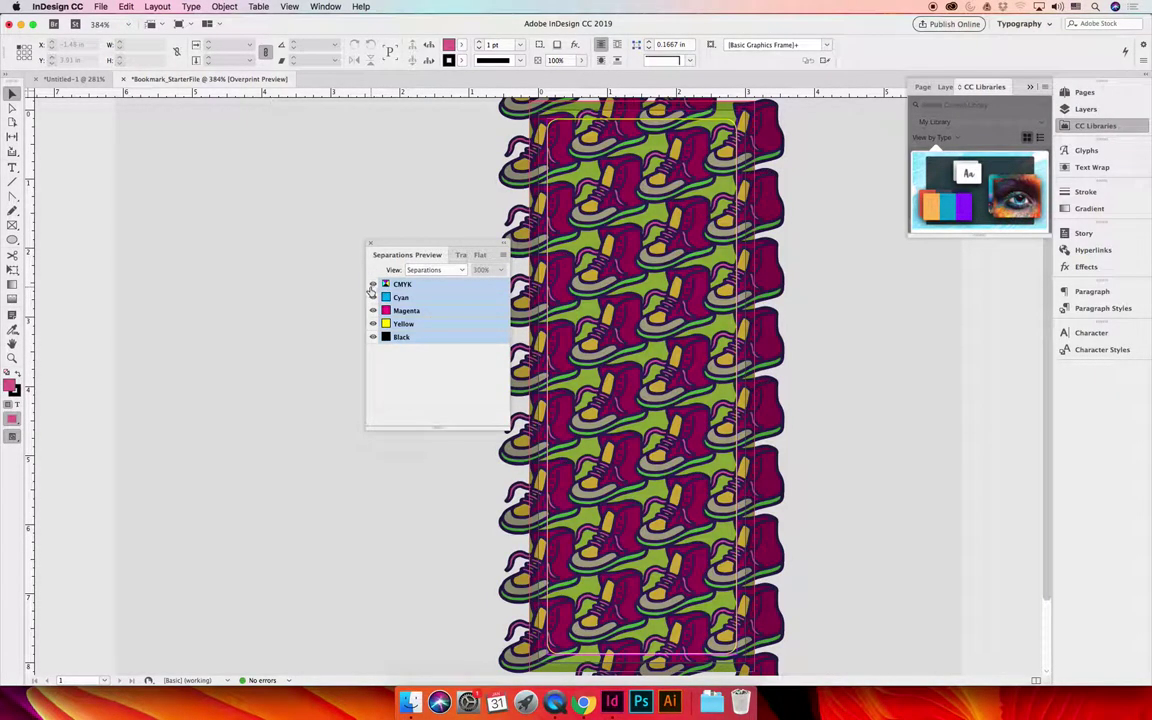
Step: Nudge the Separations Preview panel aside and reopen the Swatches panel from Window > Color
left_click_drag(404, 246, 393, 239)
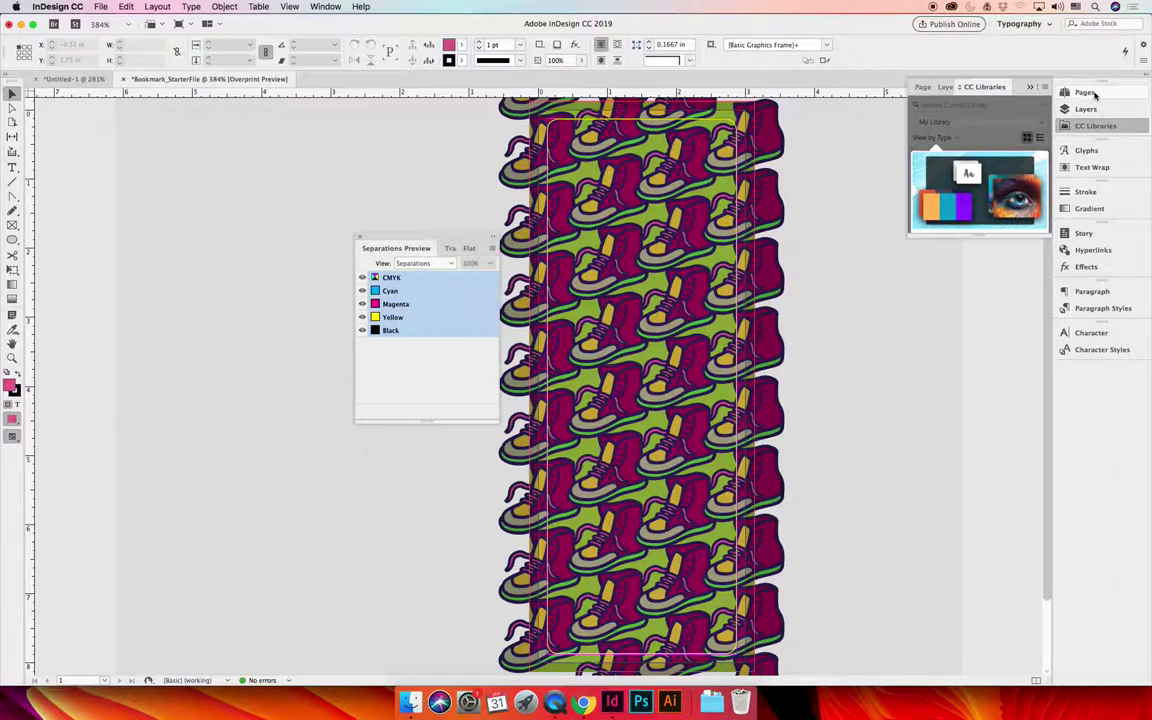
left_click(325, 6)
mouse_move(470, 86)
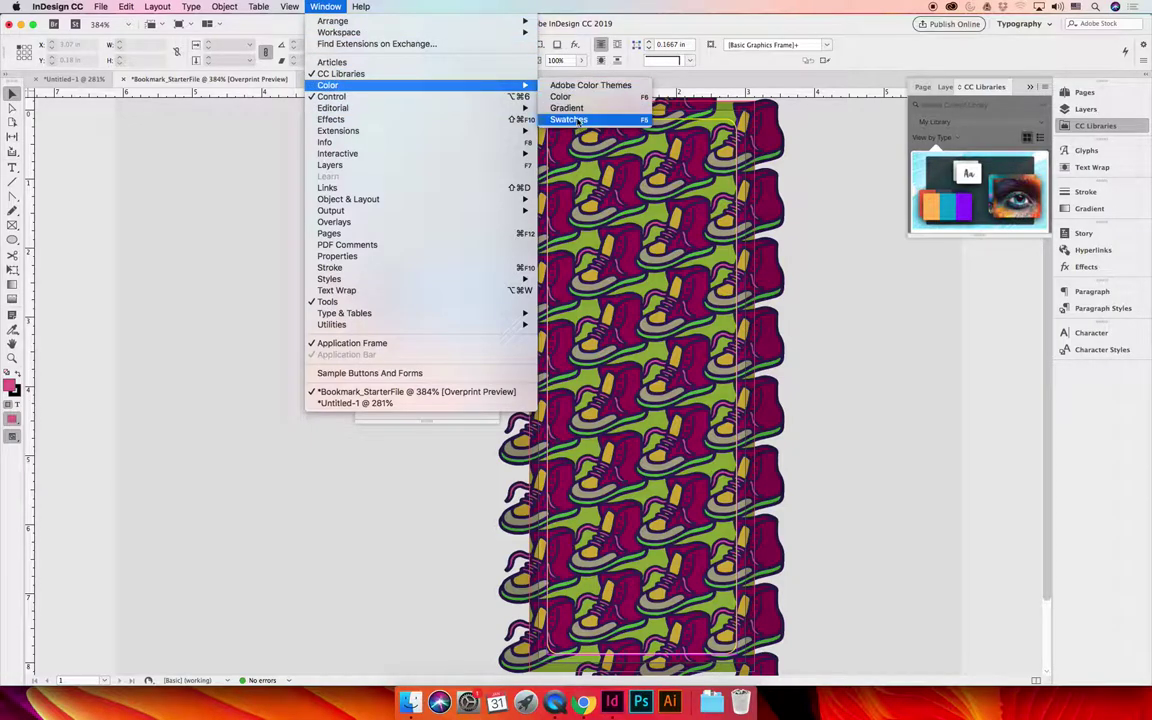
left_click(568, 119)
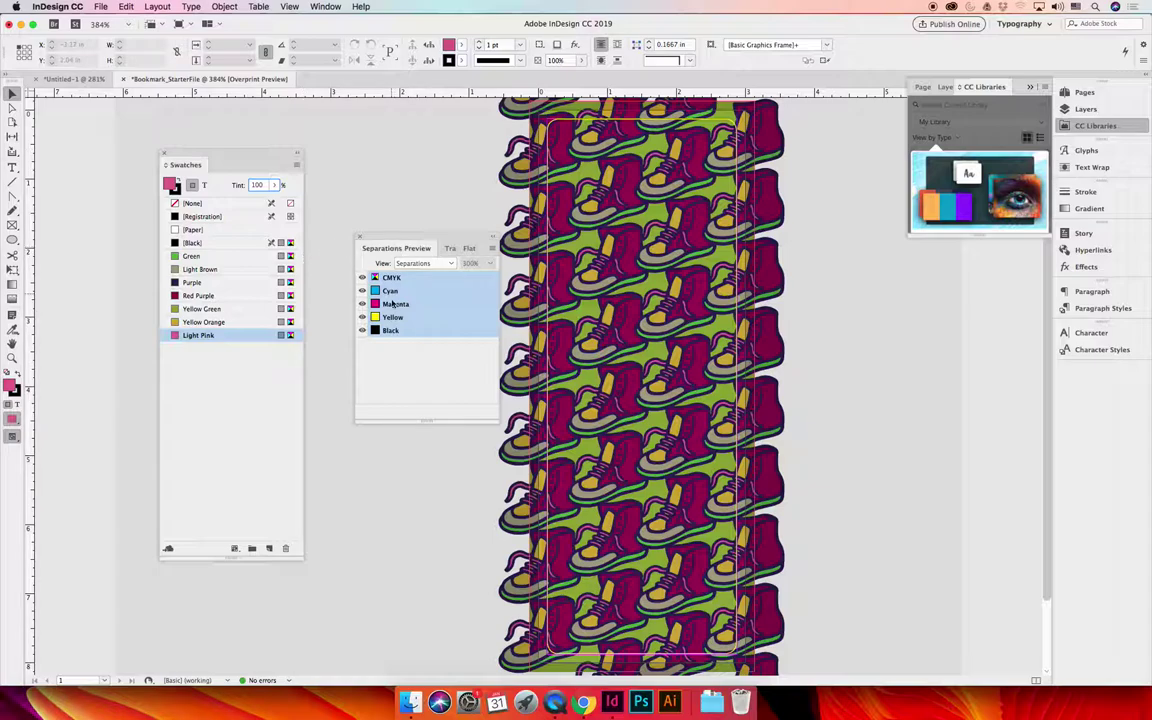
Step: Toggle the DIELINE layer's visibility in Layers, then select the dieline frame to read its inks
left_click(1084, 108)
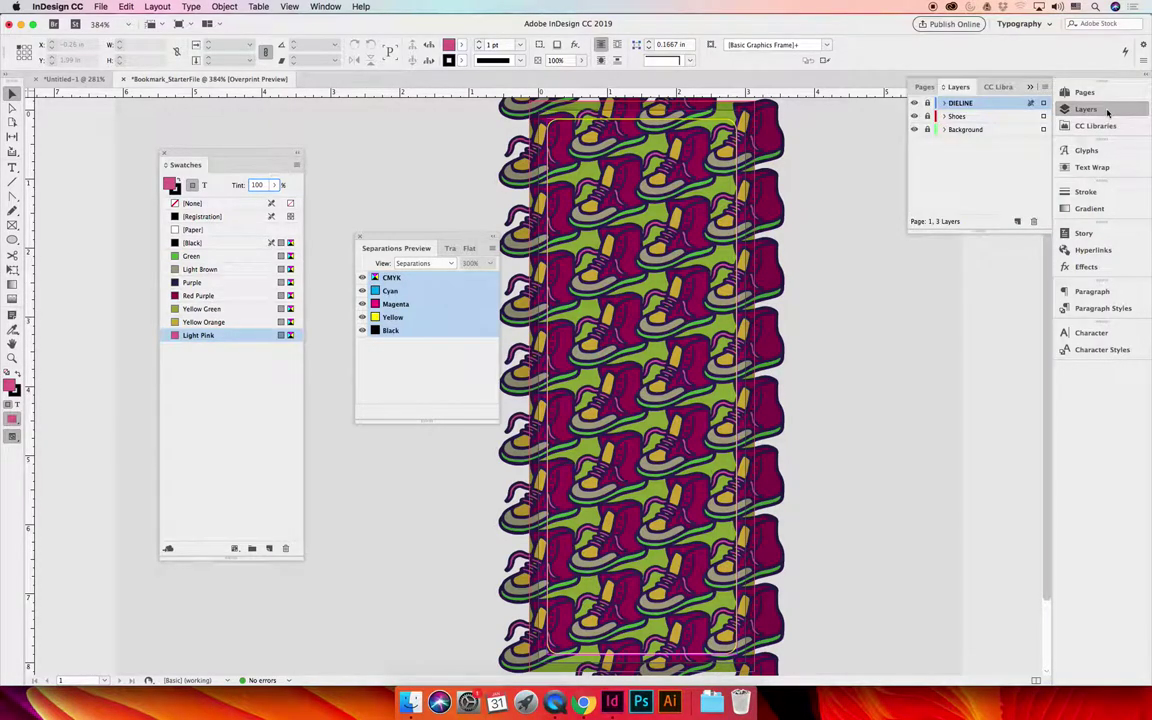
left_click(913, 103)
left_click(913, 103)
left_click(913, 103)
left_click(913, 103)
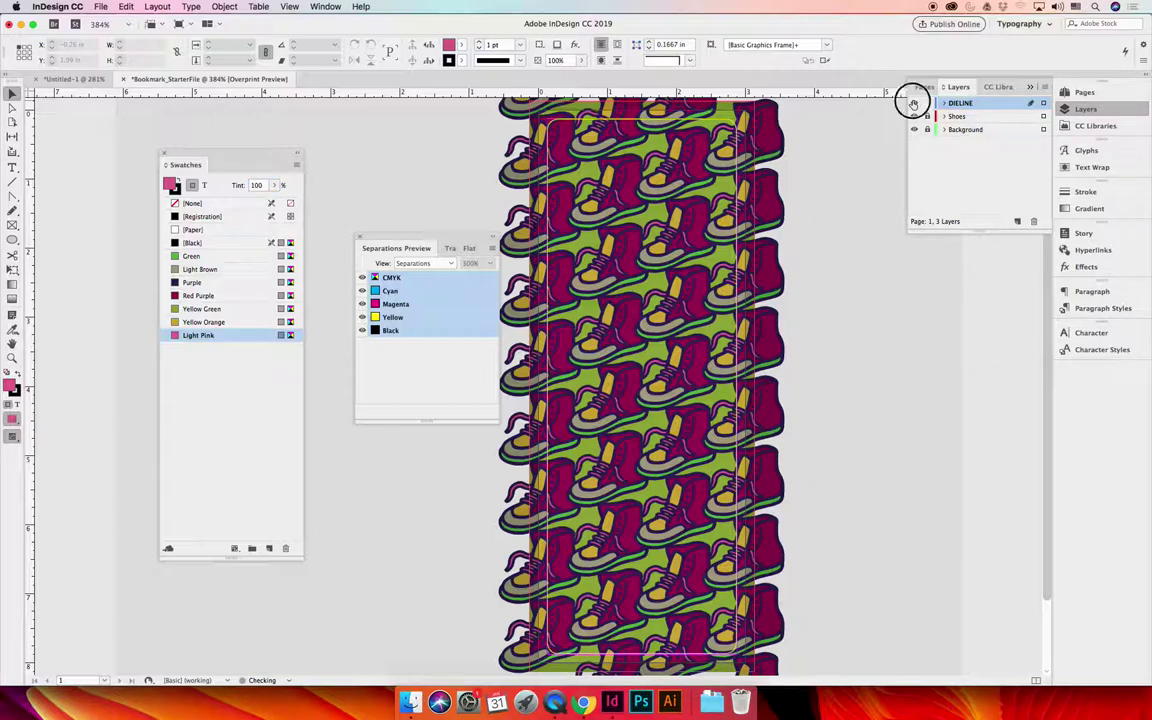
left_click(913, 103)
left_click(913, 103)
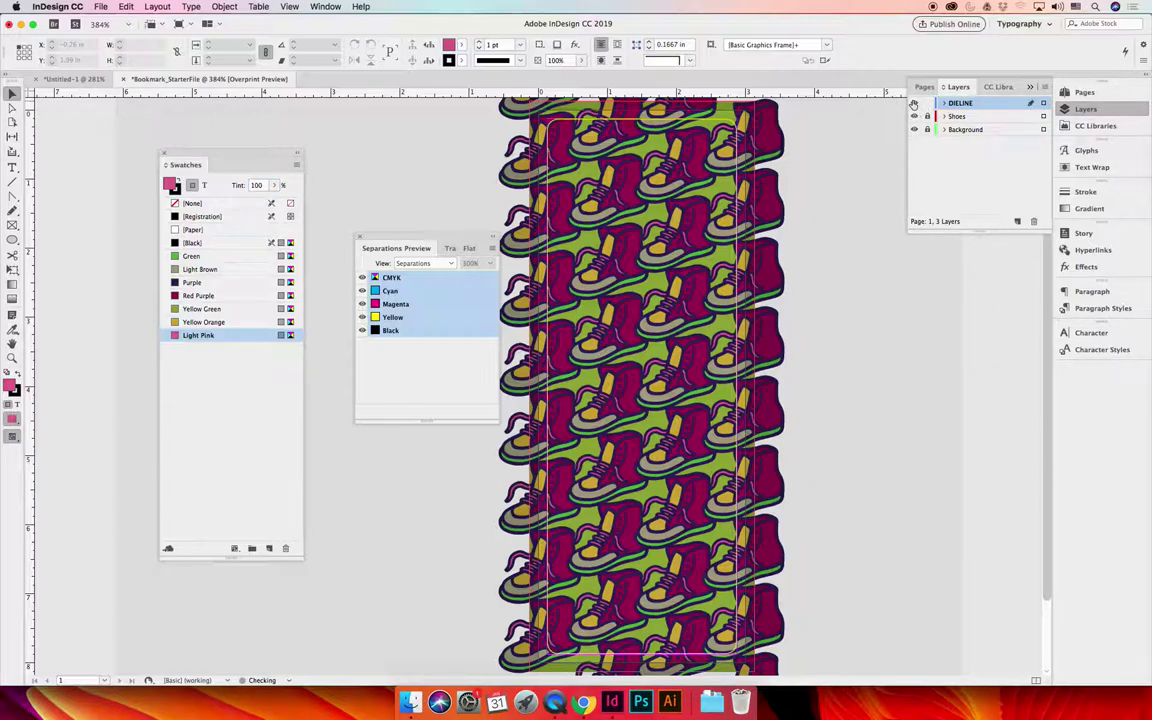
left_click(738, 128)
Step: Save the dieline's stroke colour as a new swatch, make it a Spot colour and name it DIELINE
left_click(174, 188)
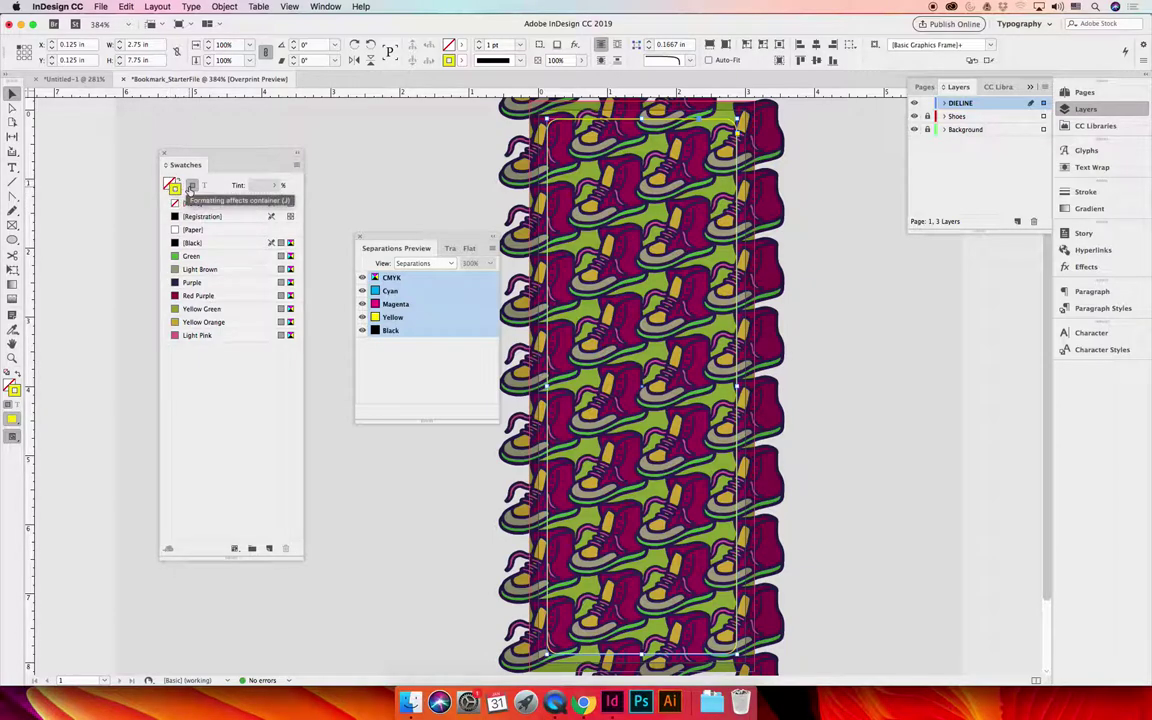
left_click(268, 549)
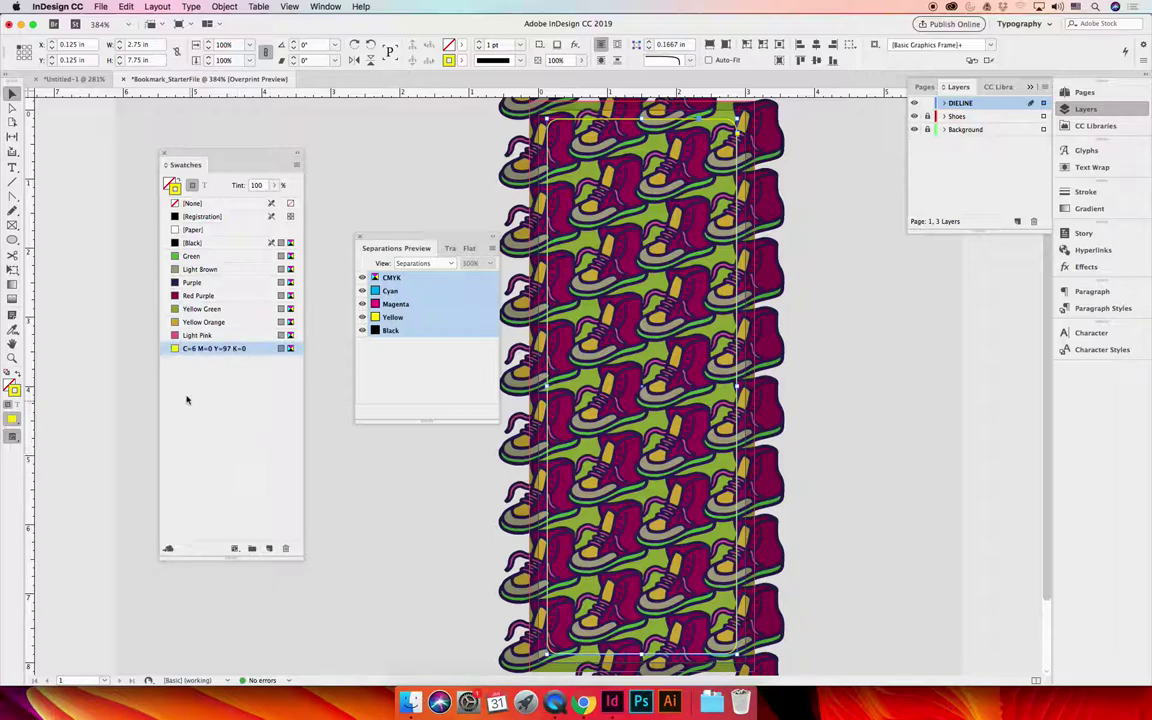
double_click(175, 349)
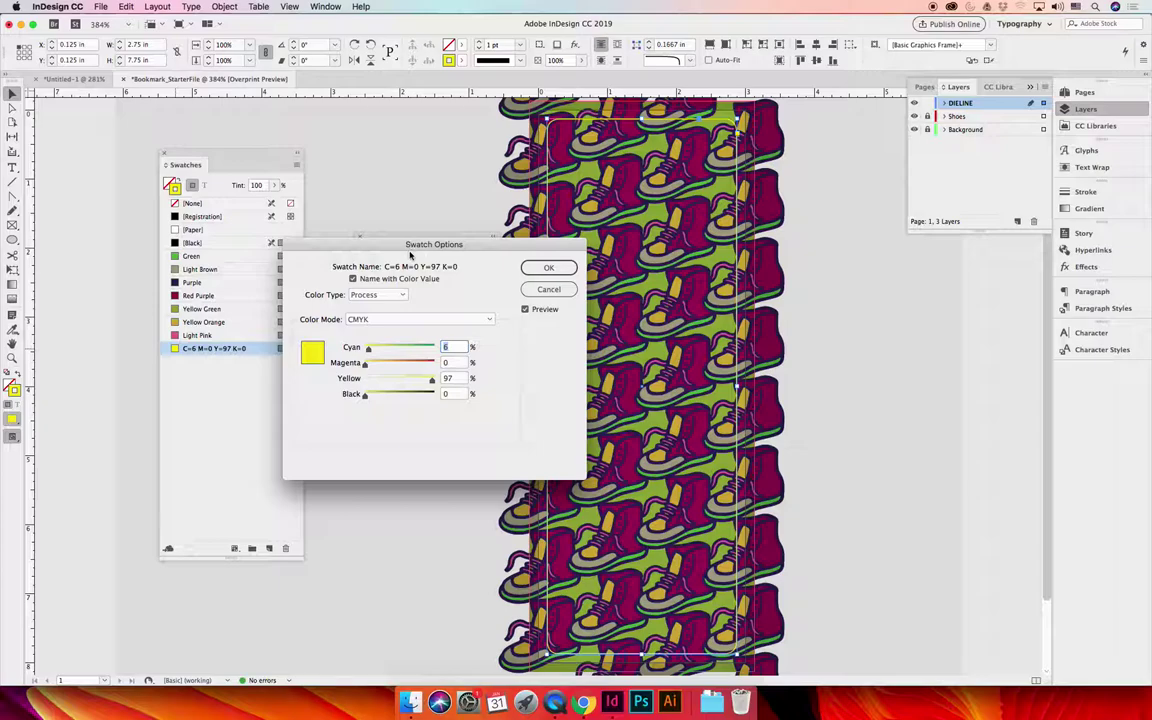
left_click(379, 294)
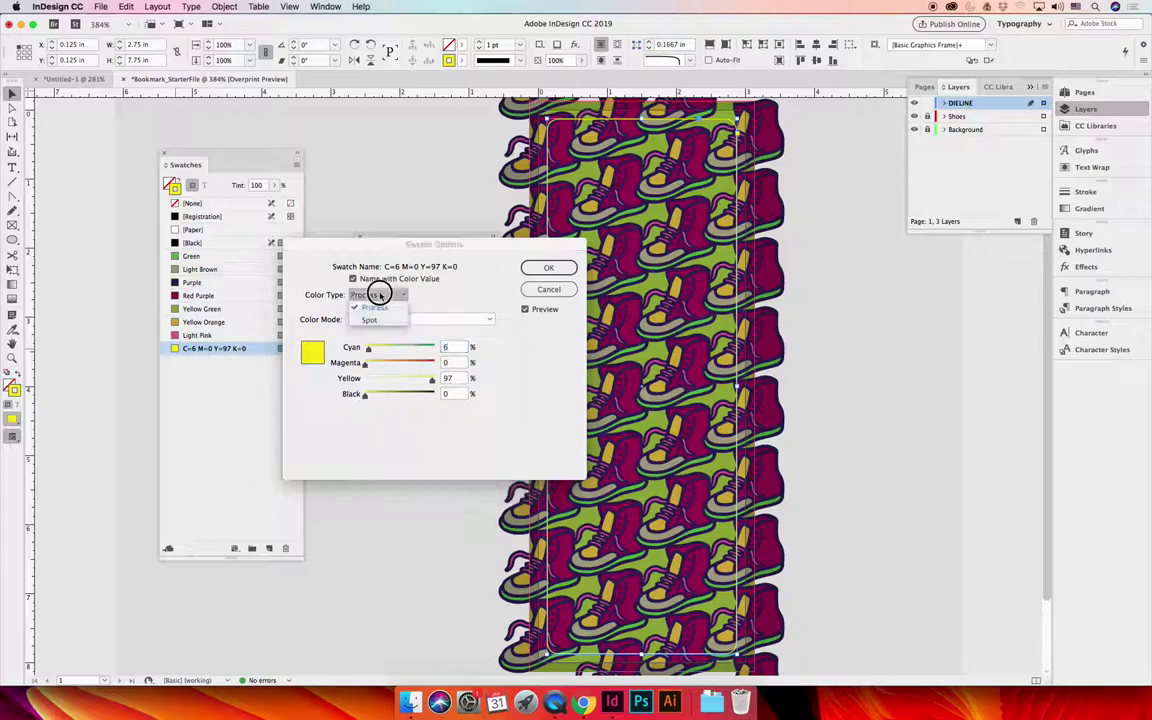
left_click(378, 320)
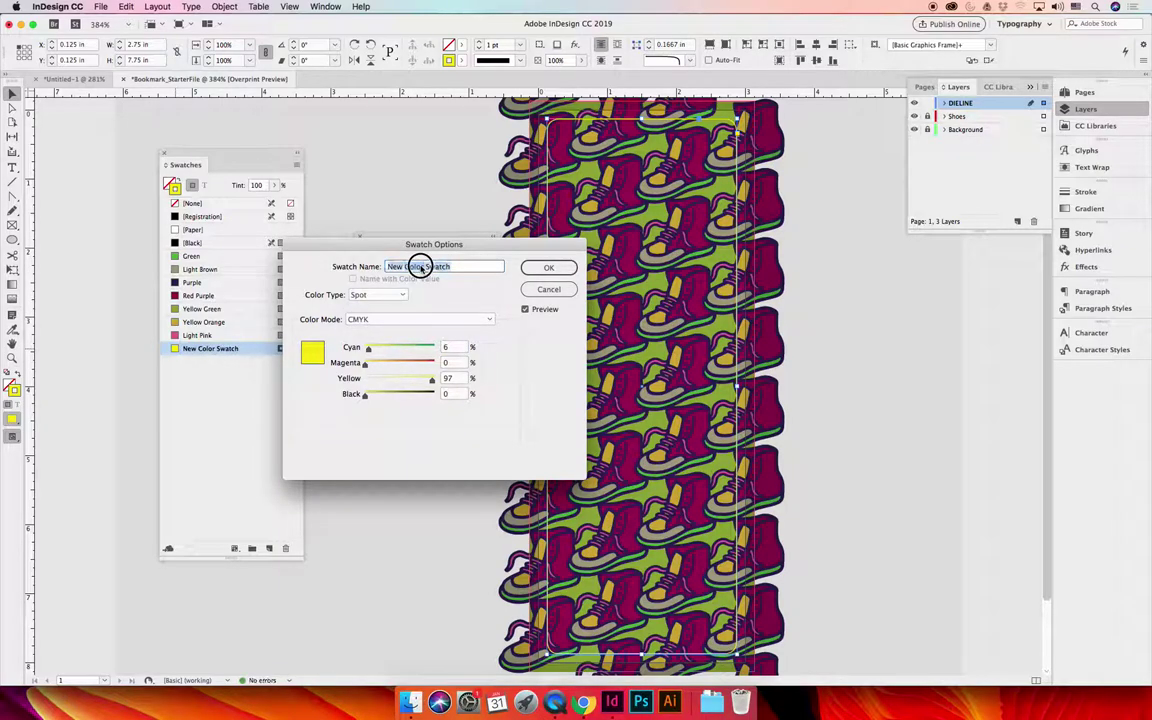
type("Di")
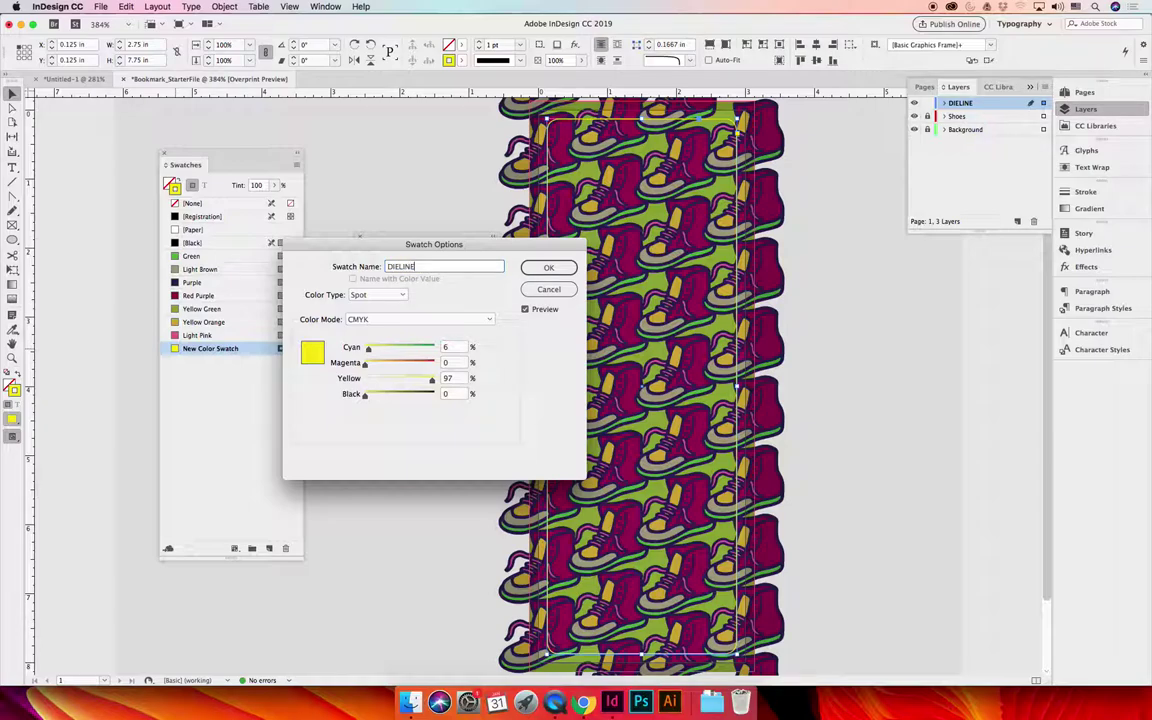
type("ELINE")
key("Return")
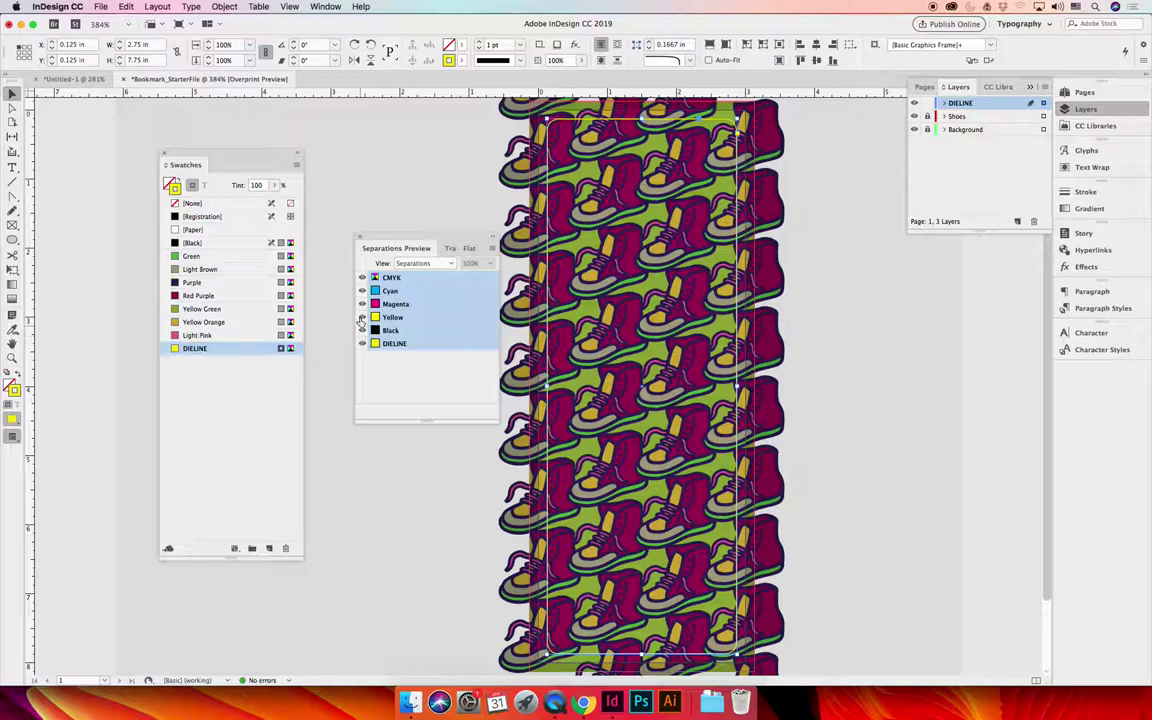
left_click(362, 290)
left_click_drag(362, 303, 363, 331)
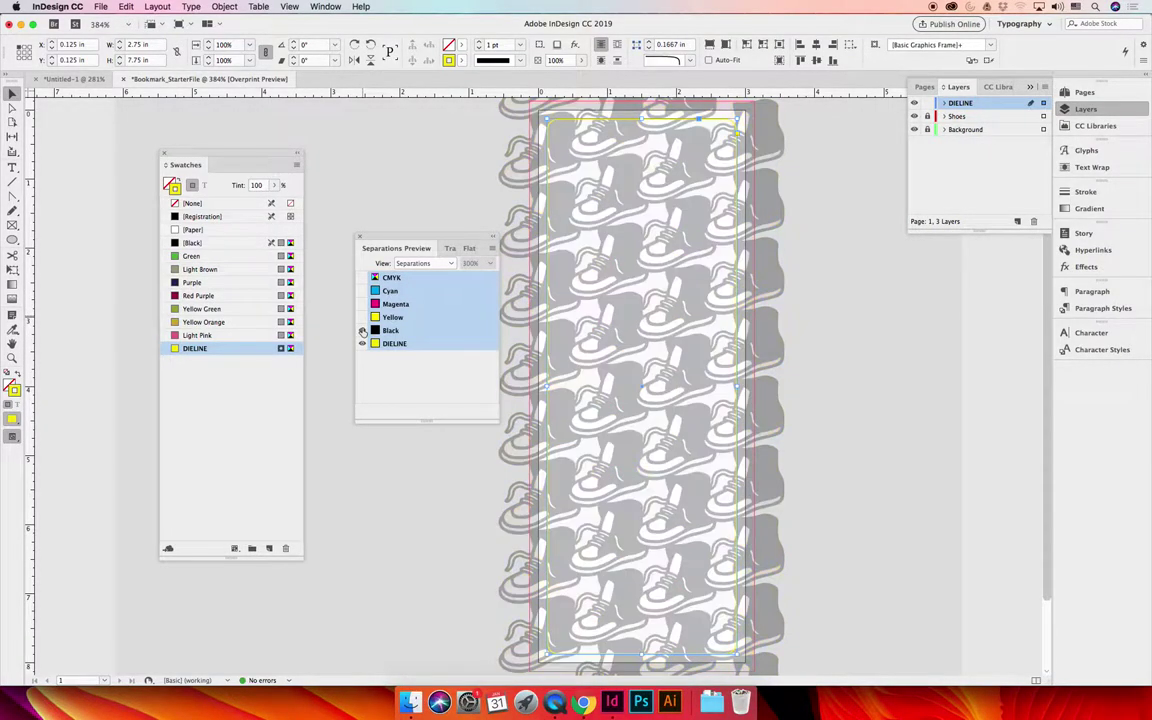
left_click(362, 331)
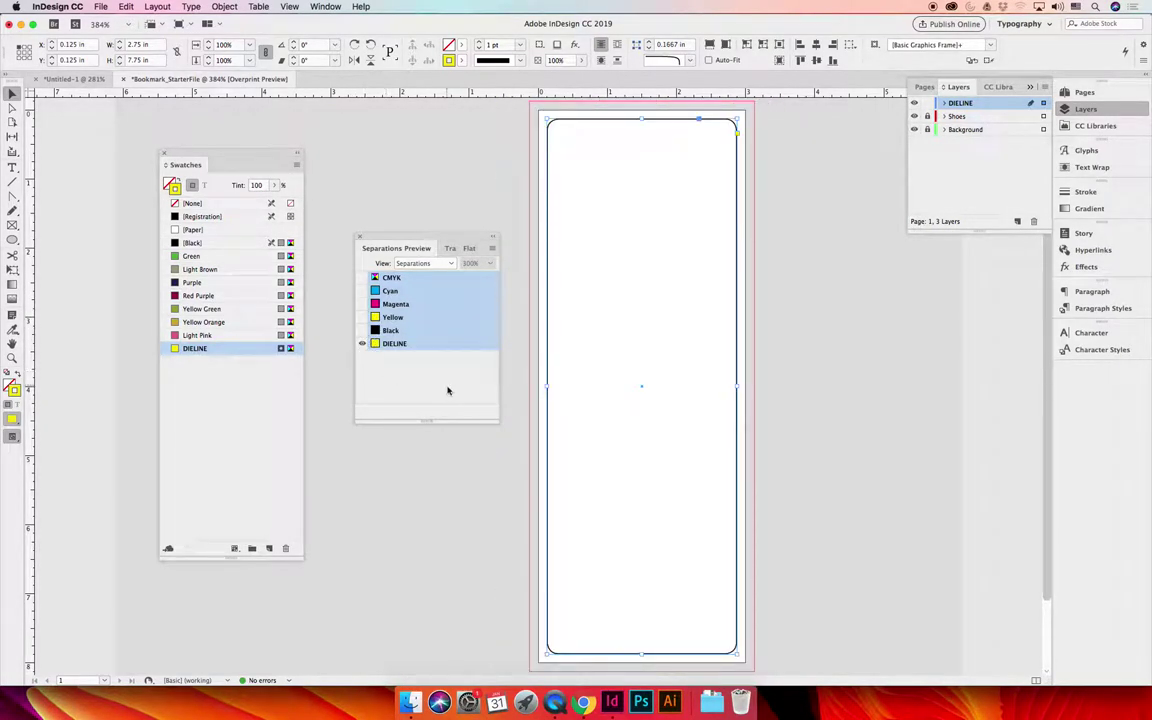
left_click(508, 176)
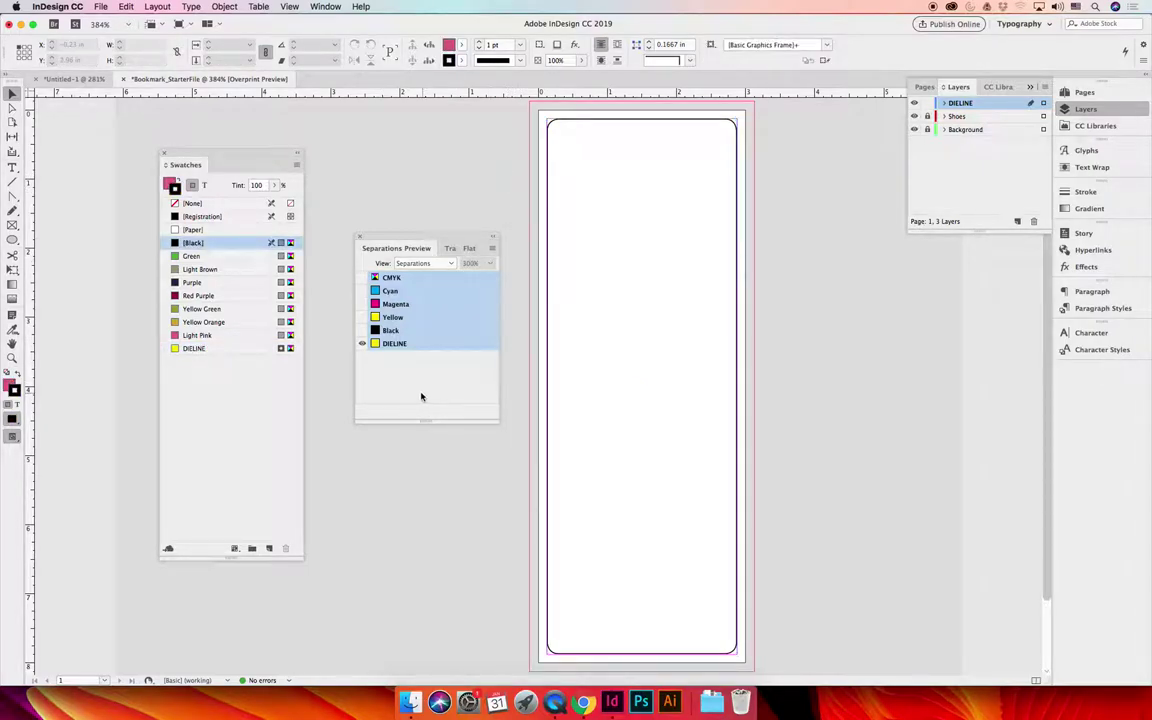
left_click(362, 277)
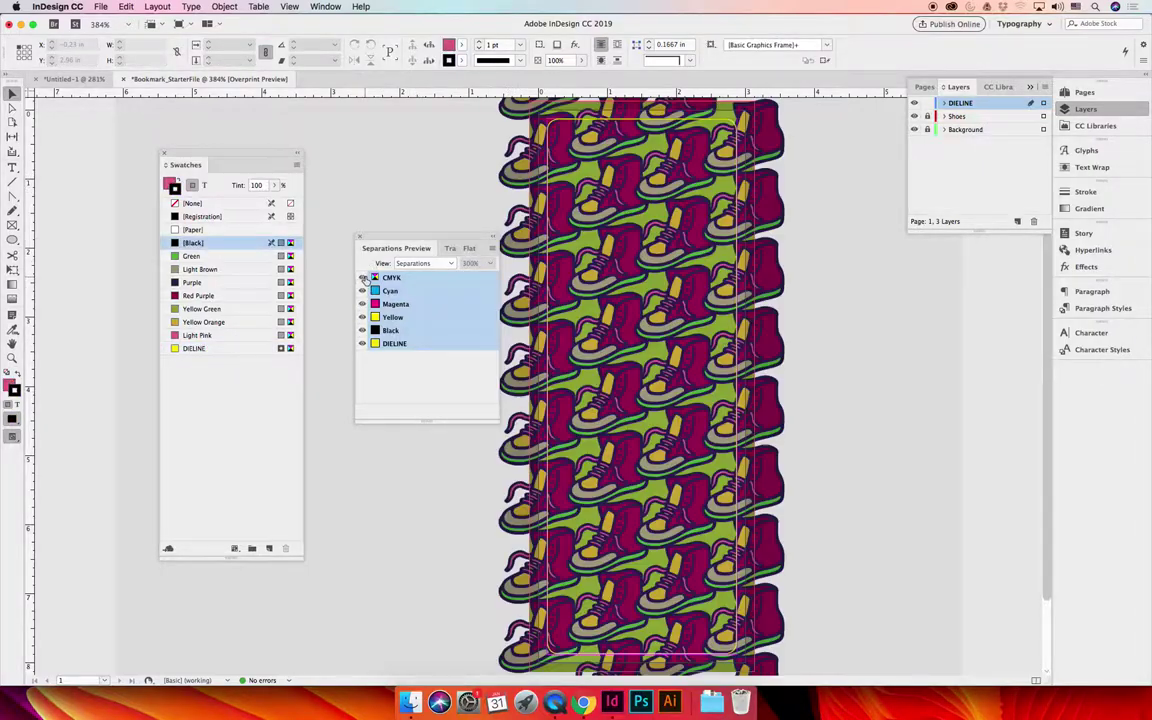
left_click(395, 388)
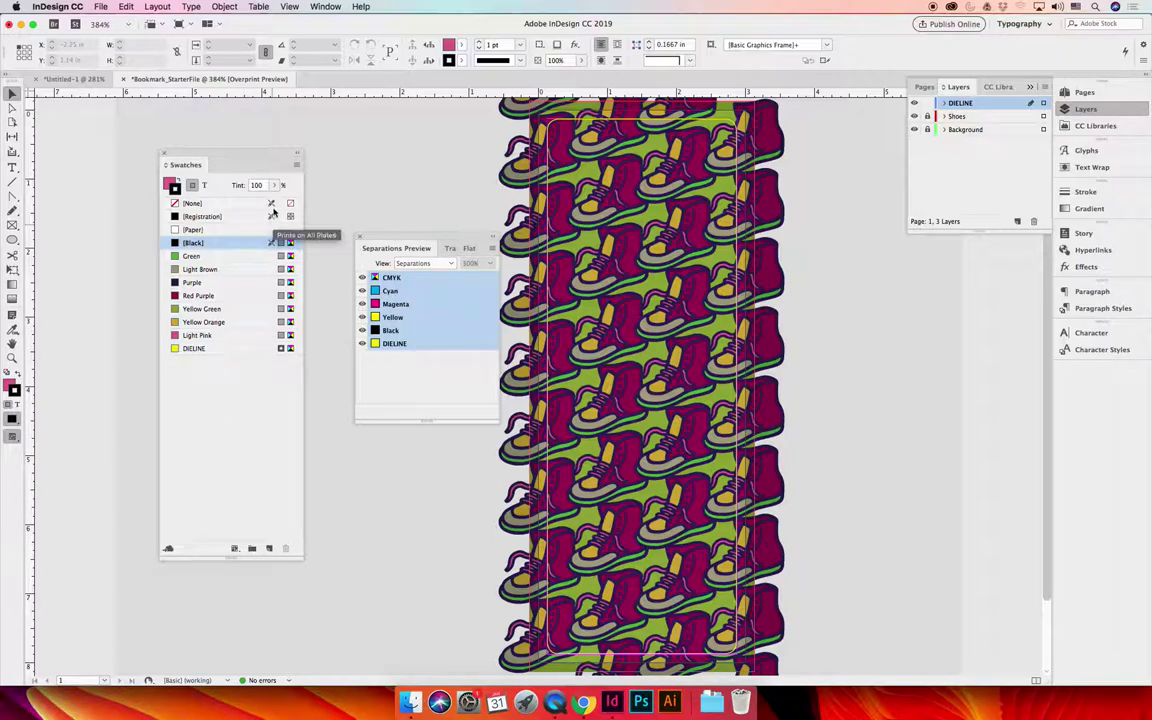
left_click(296, 164)
left_click(216, 385)
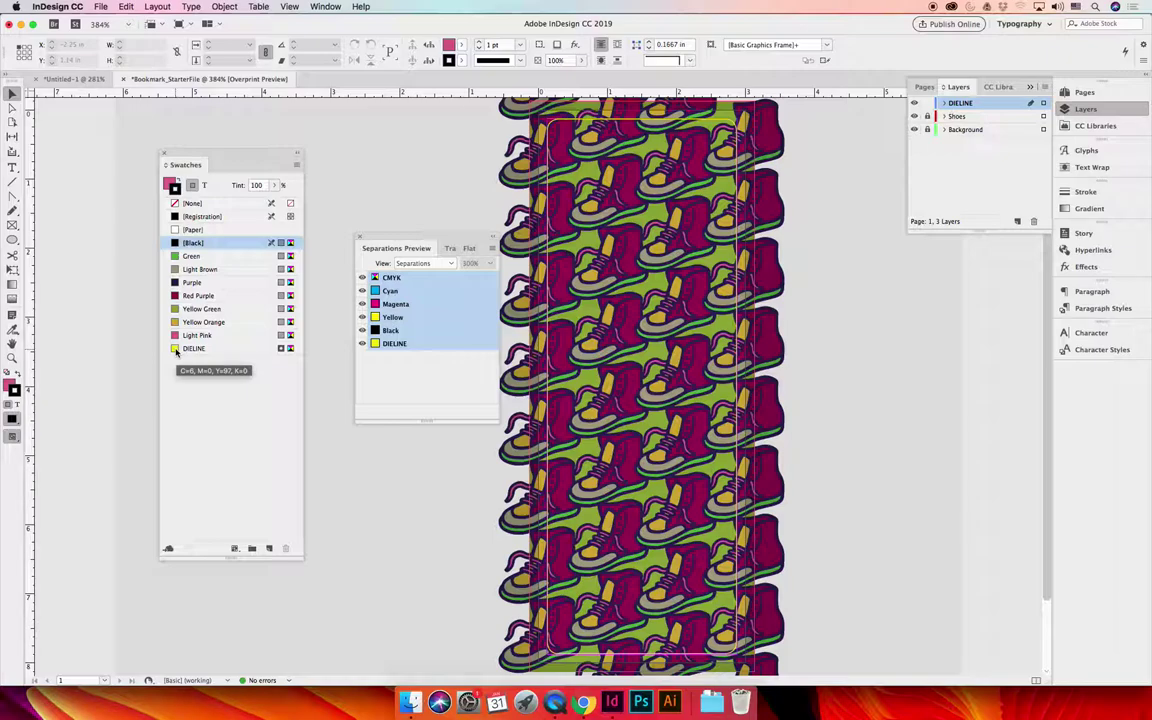
Step: In the DIELINE swatch options, choose Color Mode > Other Library and pick Roland VersaWorks.ai on the Desktop
double_click(176, 349)
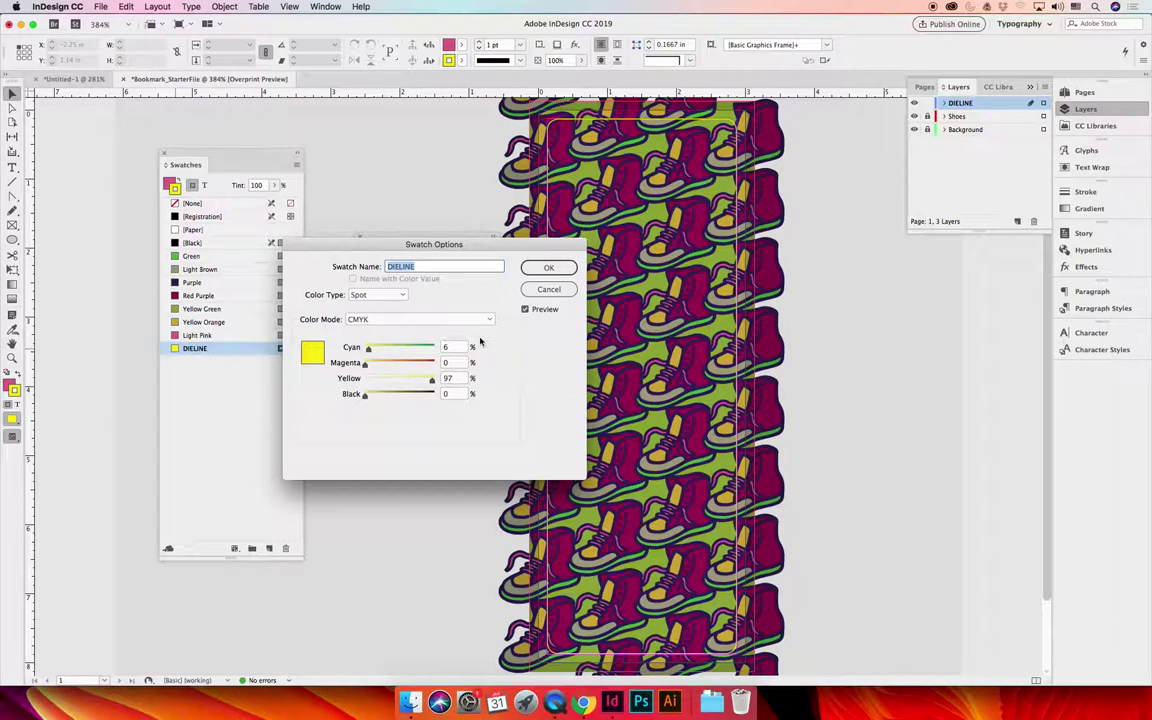
left_click(393, 323)
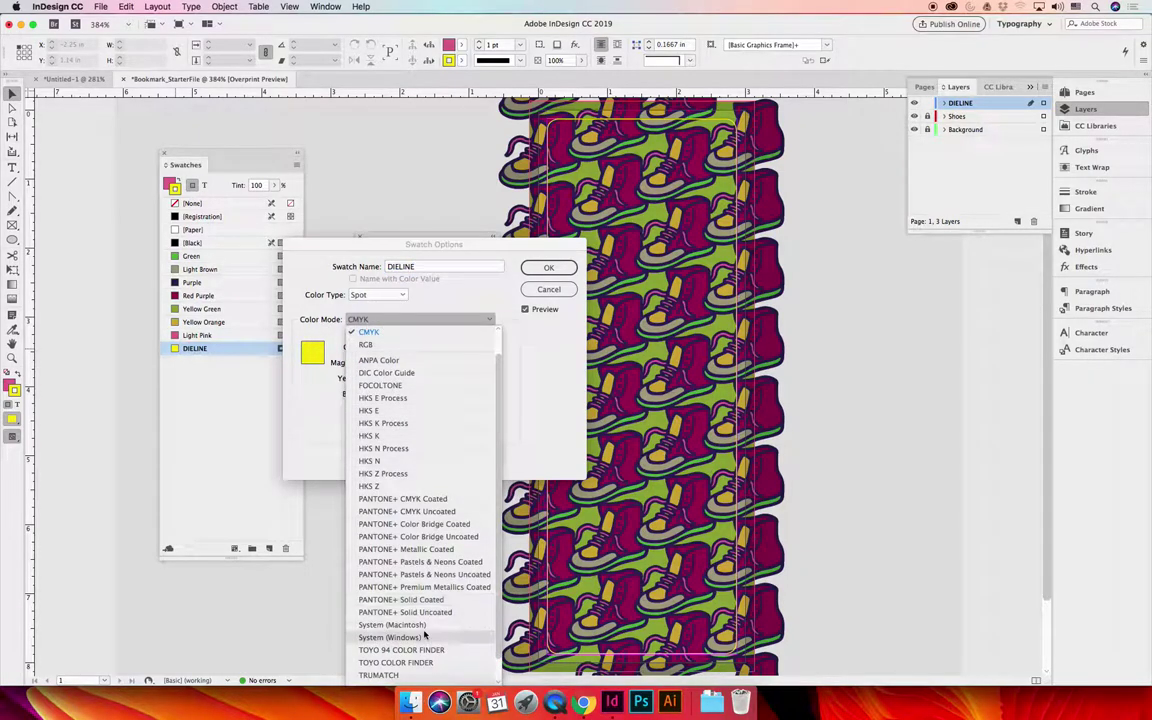
scroll(432, 565, "down", 1)
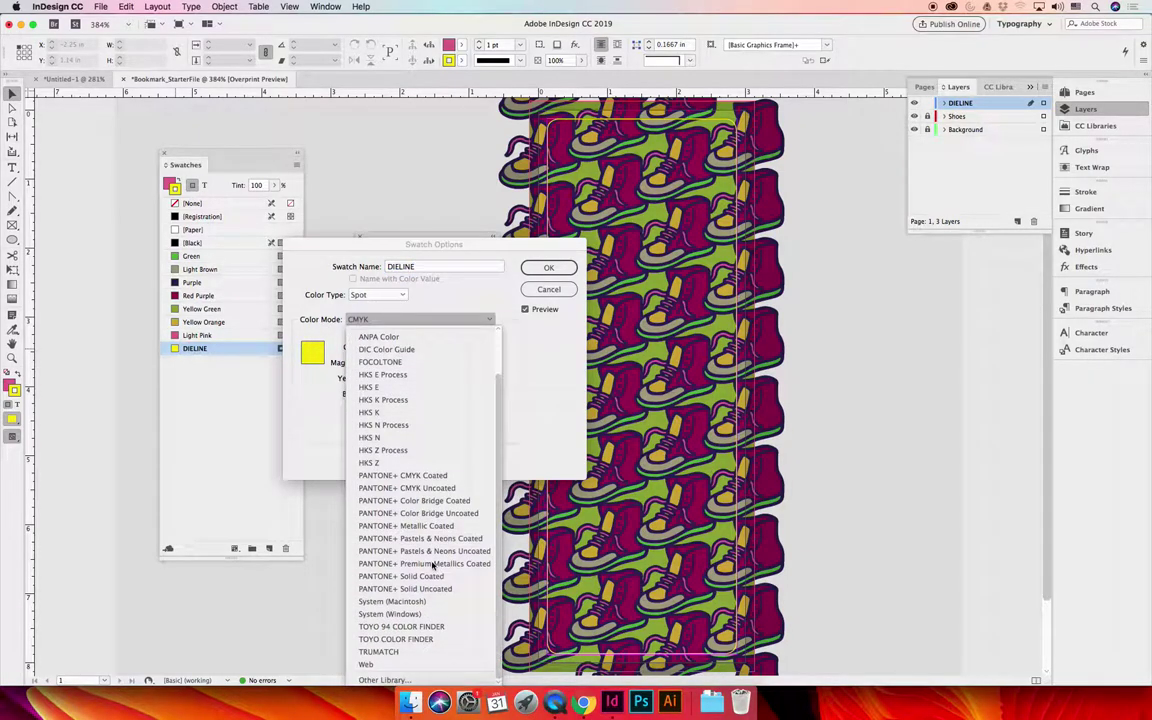
left_click(376, 679)
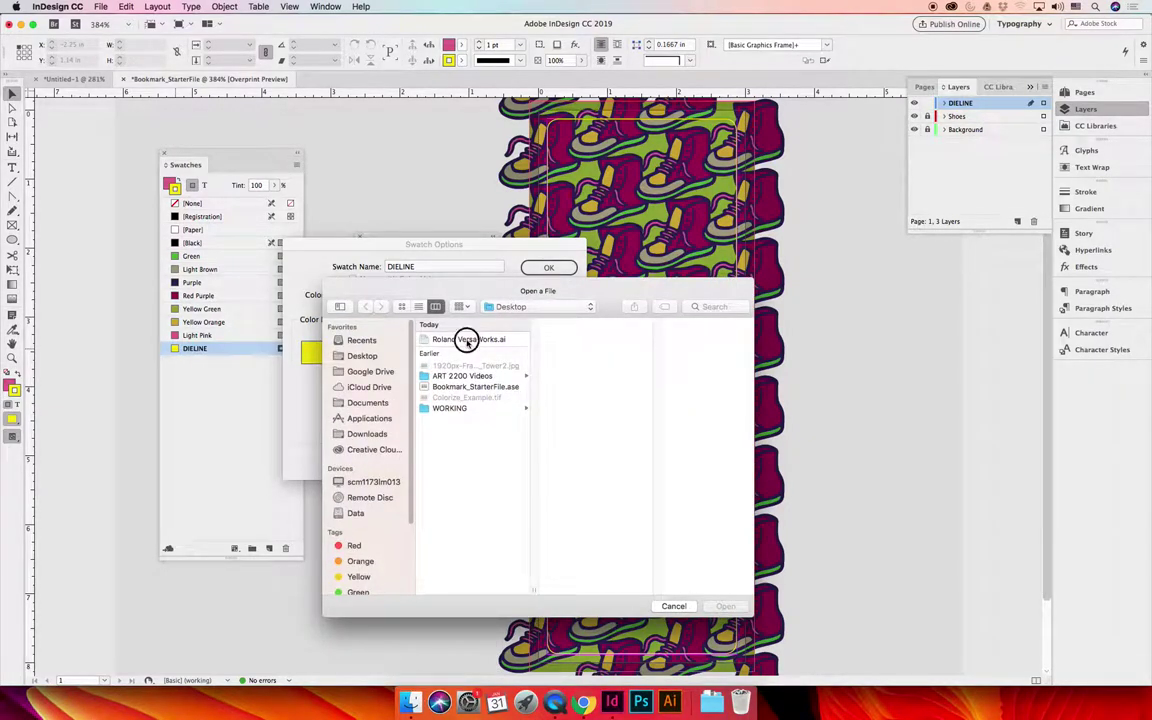
left_click(465, 339)
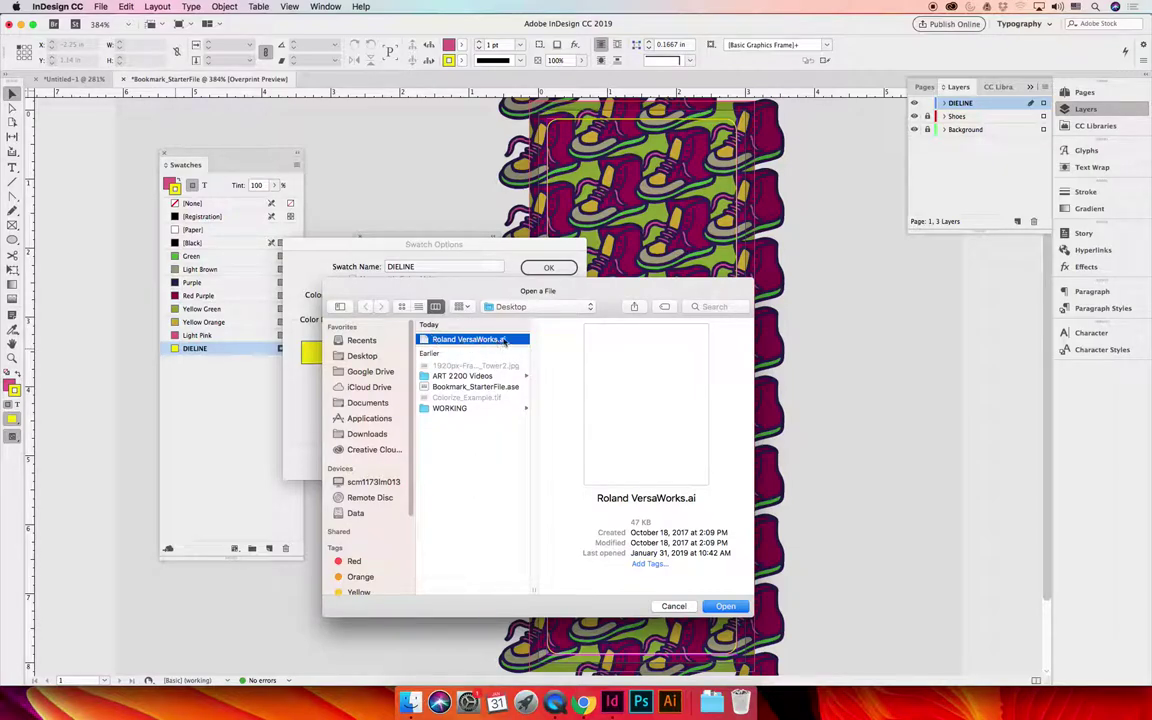
Step: Load the Roland VersaWorks library as the Color Mode and choose the CutContour swatch
left_click(726, 606)
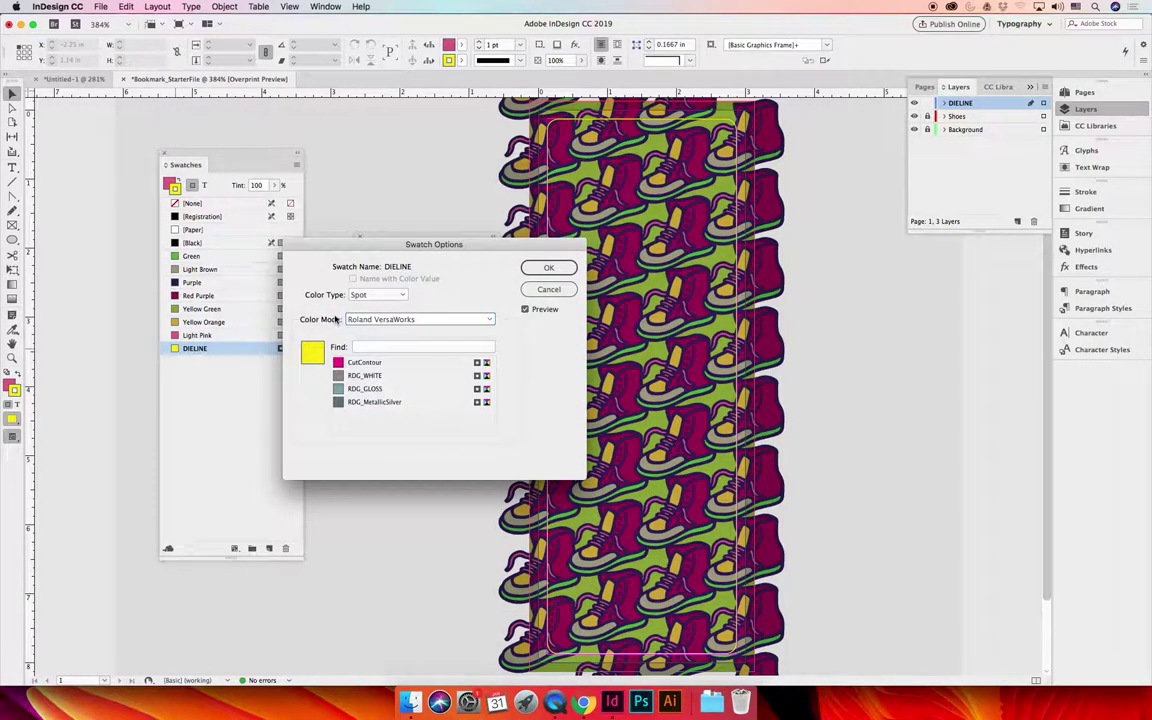
left_click(419, 320)
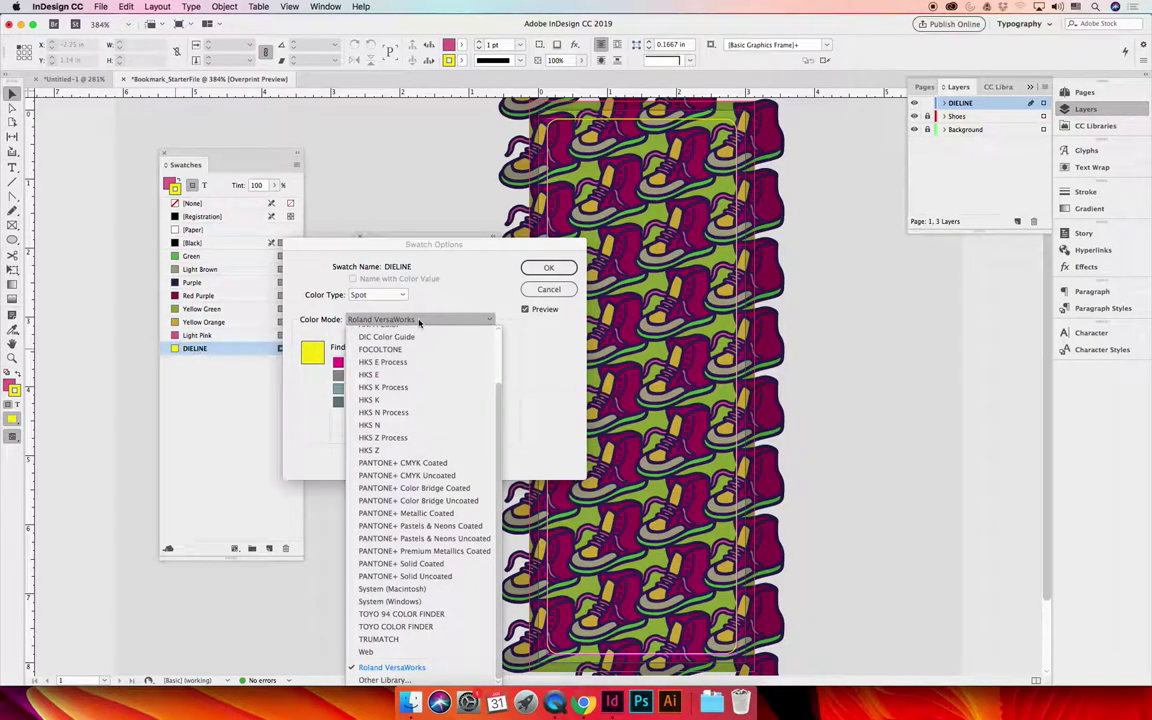
mouse_move(496, 396)
left_mouse_down()
mouse_move(489, 329)
mouse_move(481, 436)
mouse_move(469, 313)
left_mouse_up()
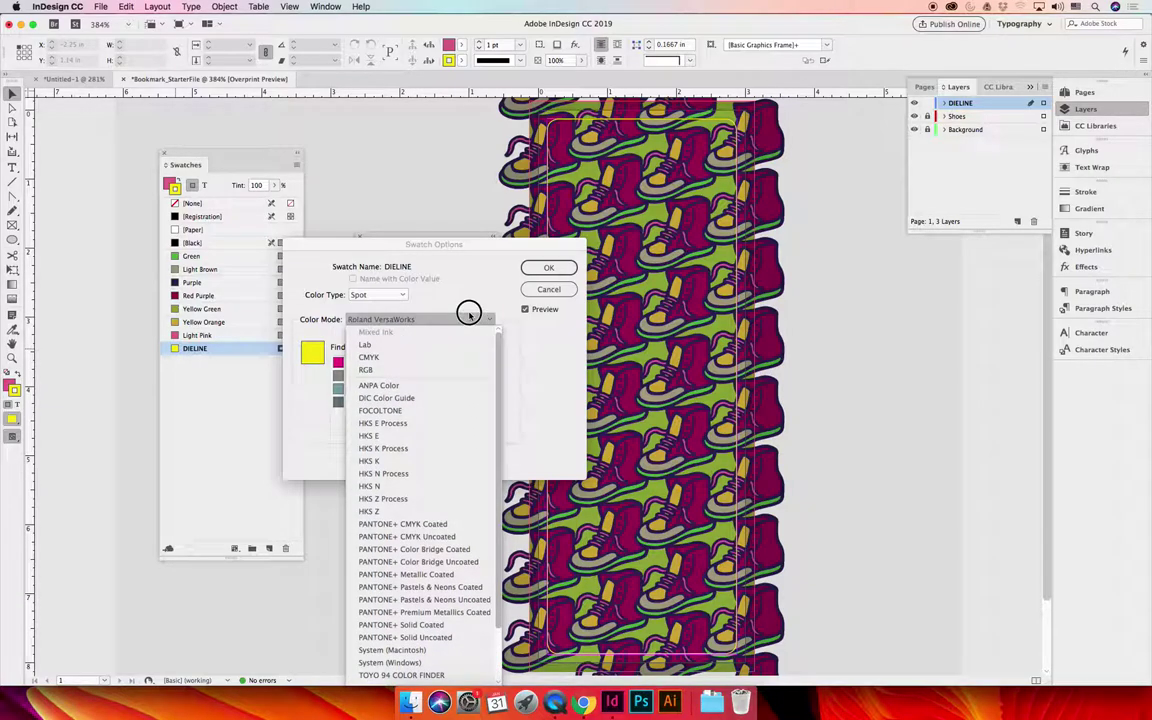
scroll(465, 525, "down", 3)
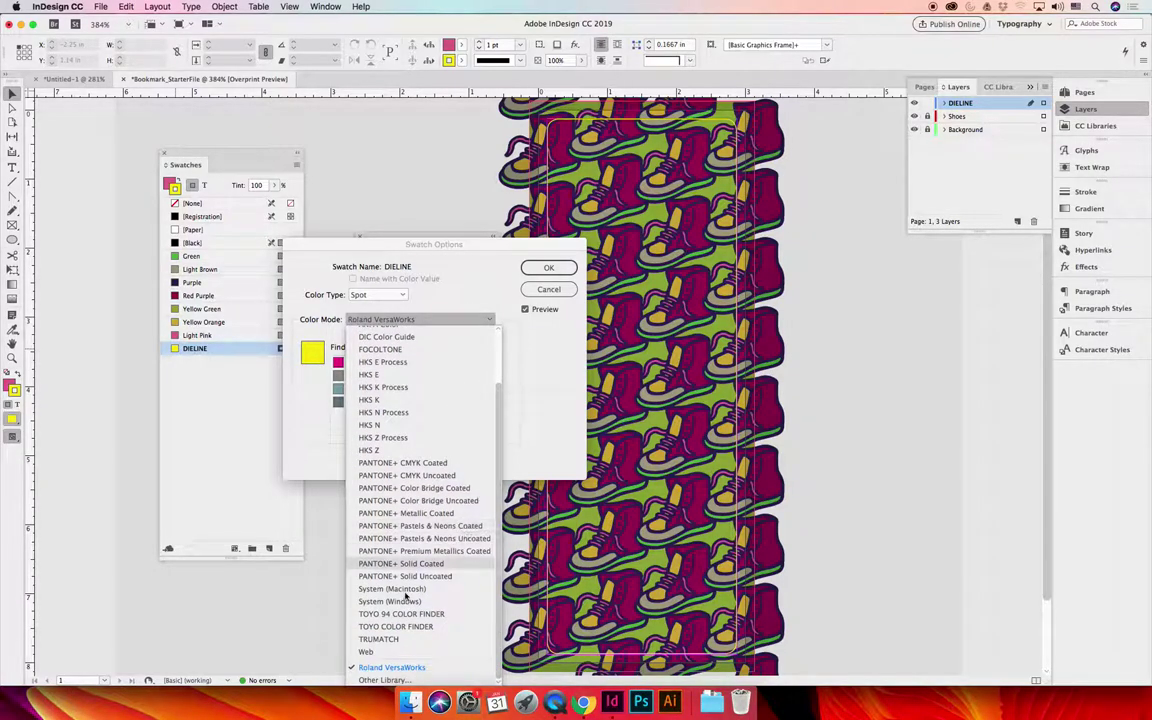
left_click(430, 669)
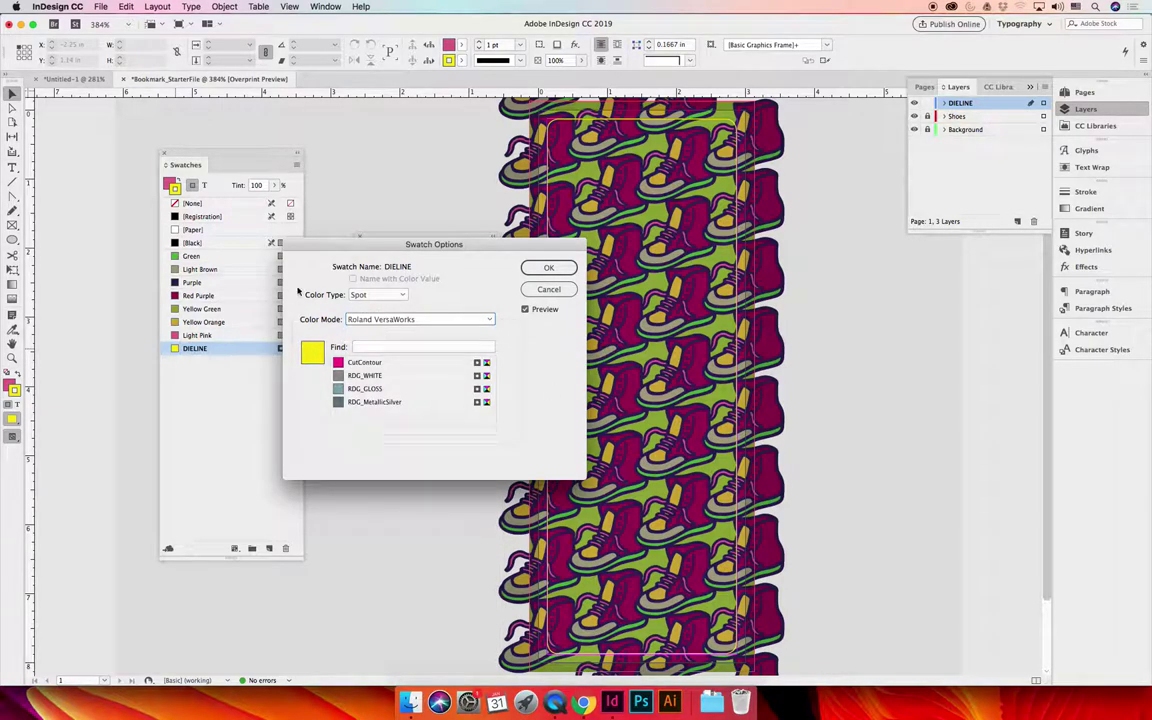
left_click(366, 362)
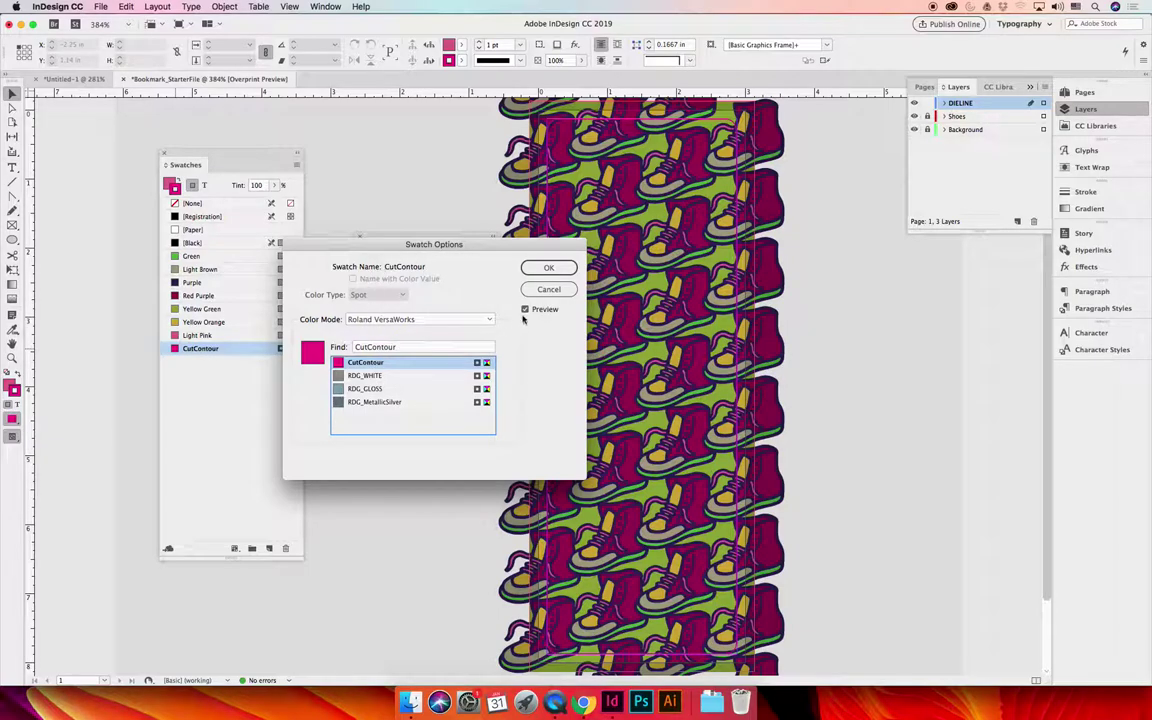
Step: Confirm the CutContour swatch, hide the CMYK plates and deselect to view the die line alone
left_click(548, 267)
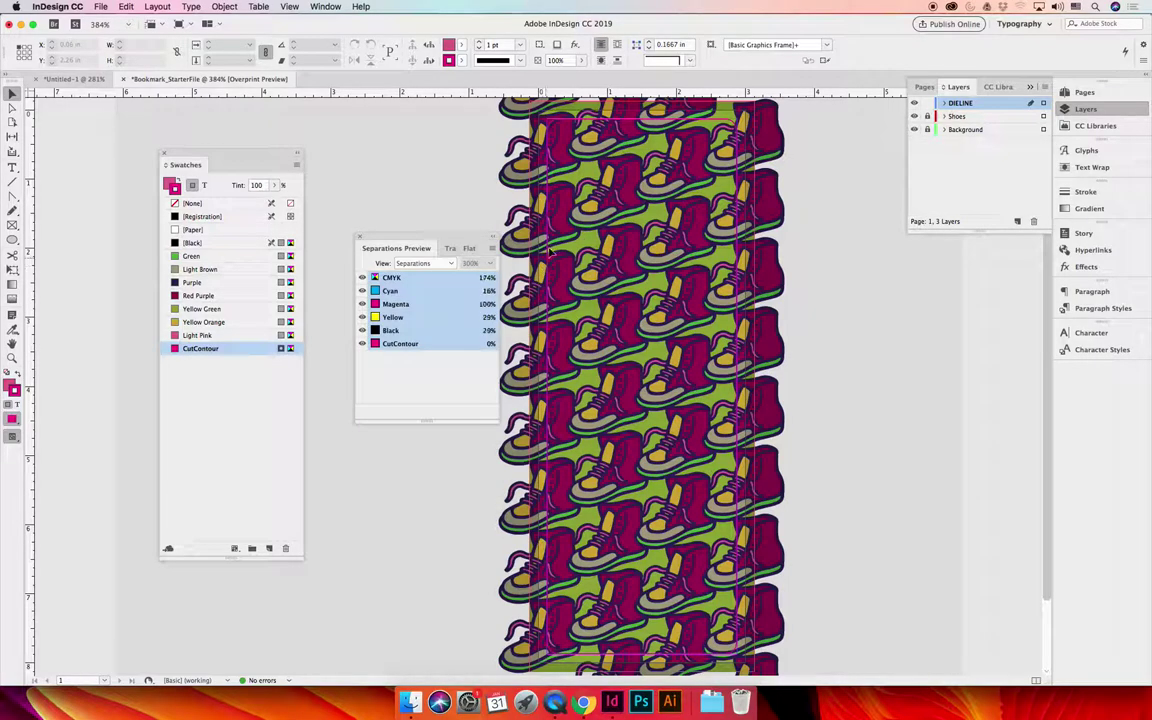
left_click(551, 120)
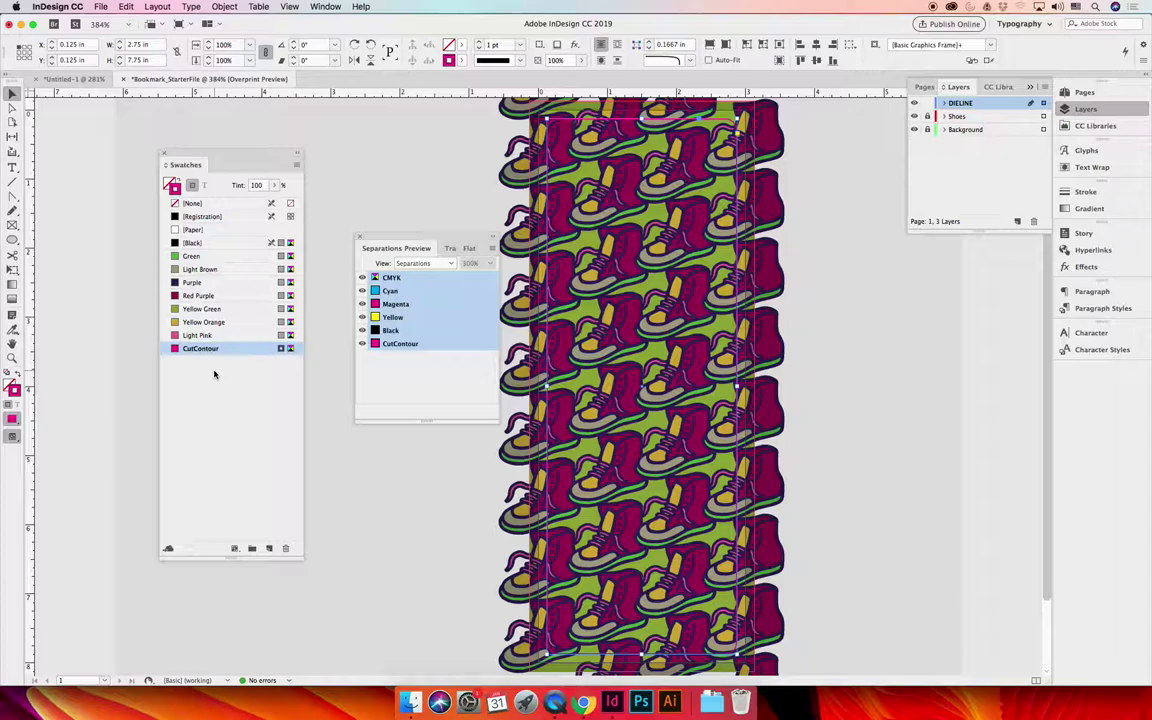
left_click_drag(404, 234, 381, 231)
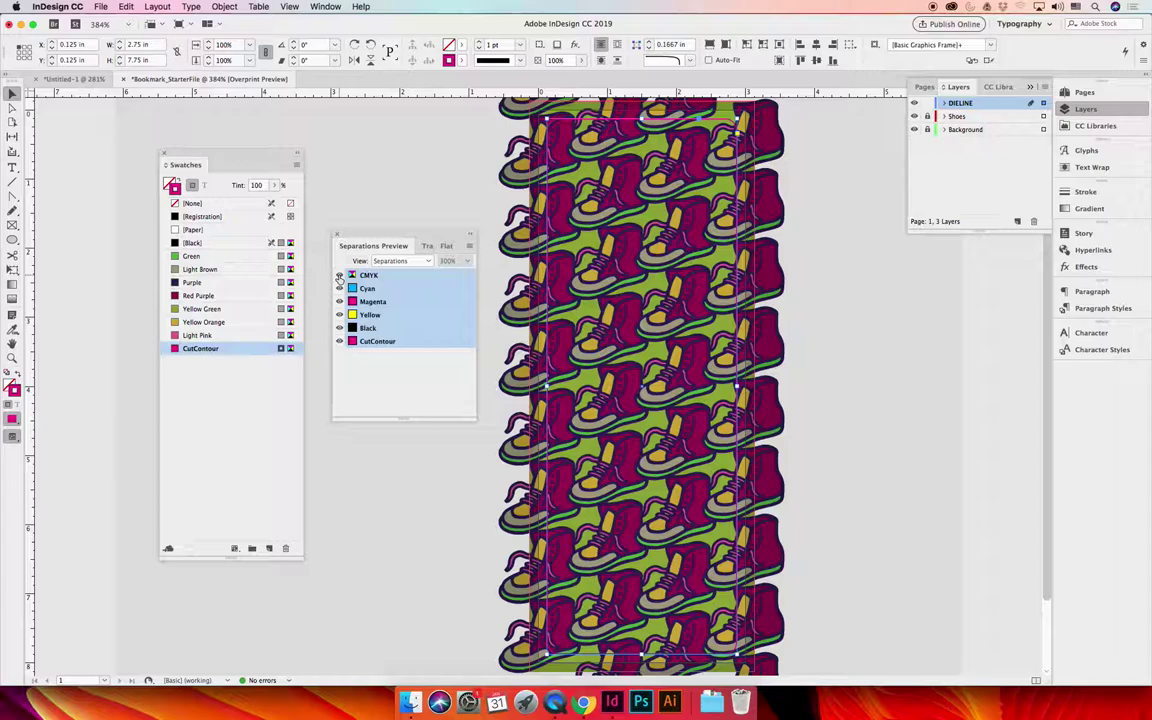
left_click(339, 275)
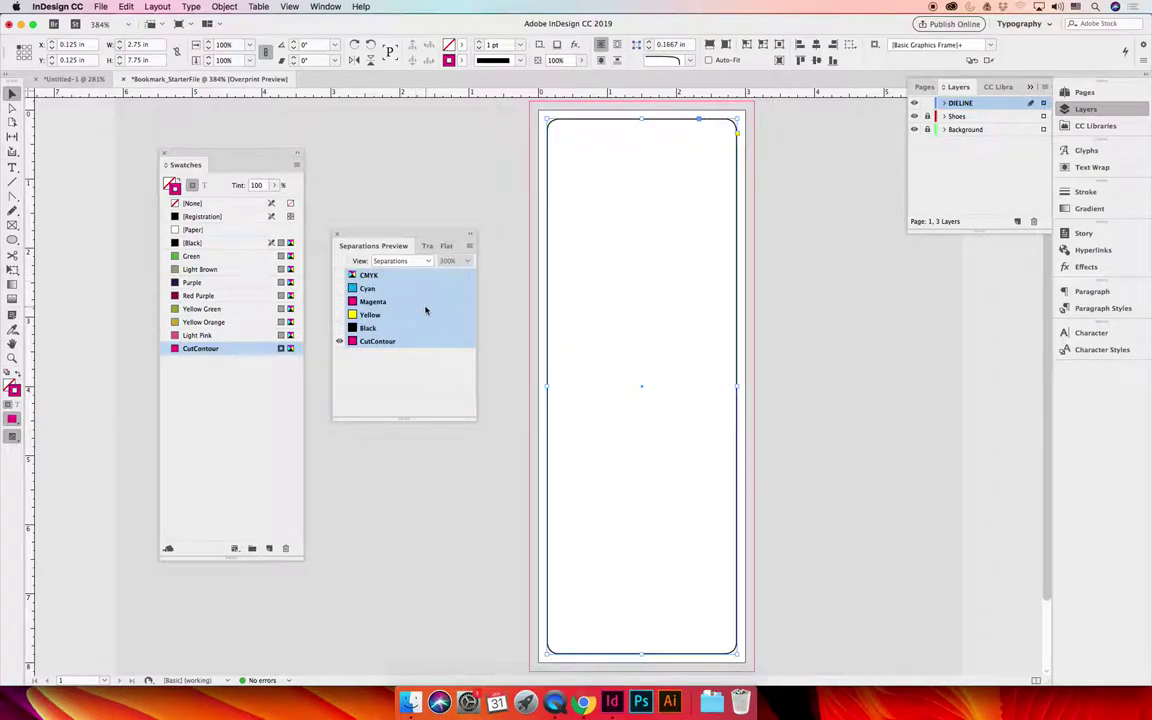
left_click(507, 273)
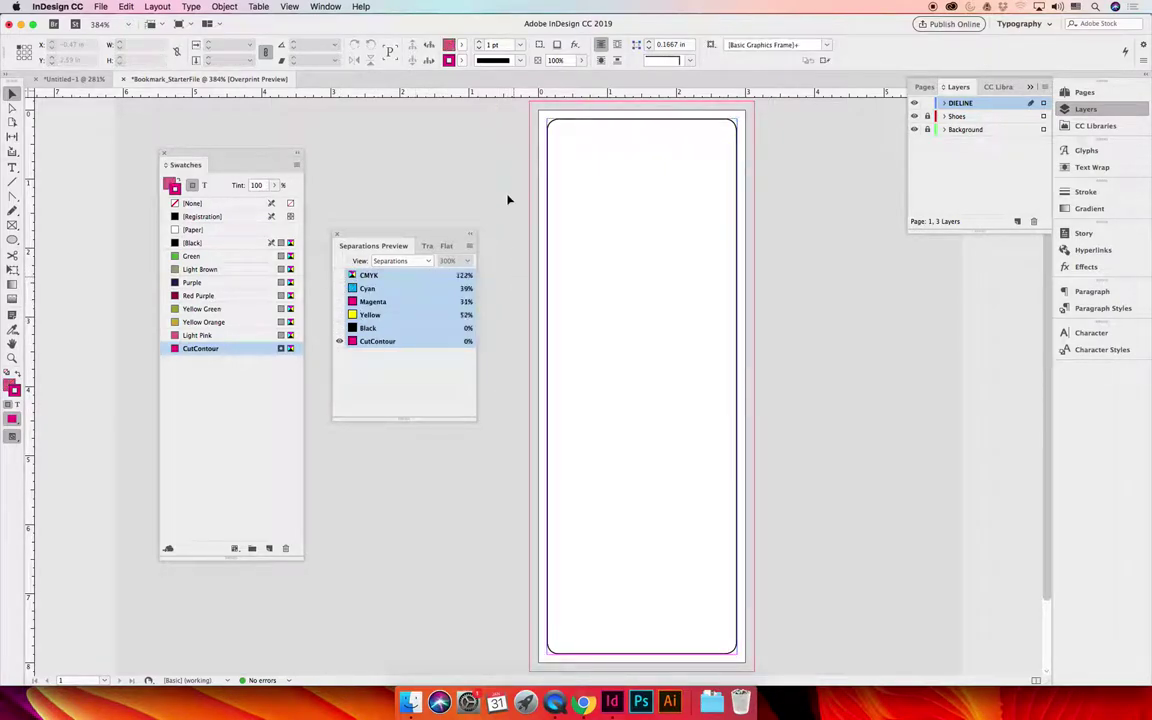